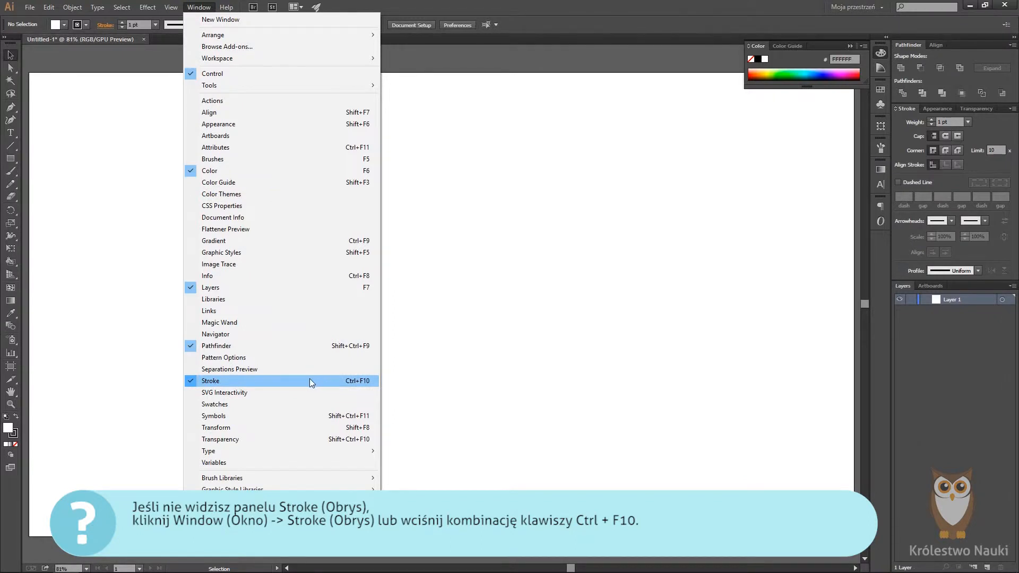
- Draw a straight horizontal line about 719 px long in the upper half of the artboard with a 10 pt stroke weight
left_click(907, 105)
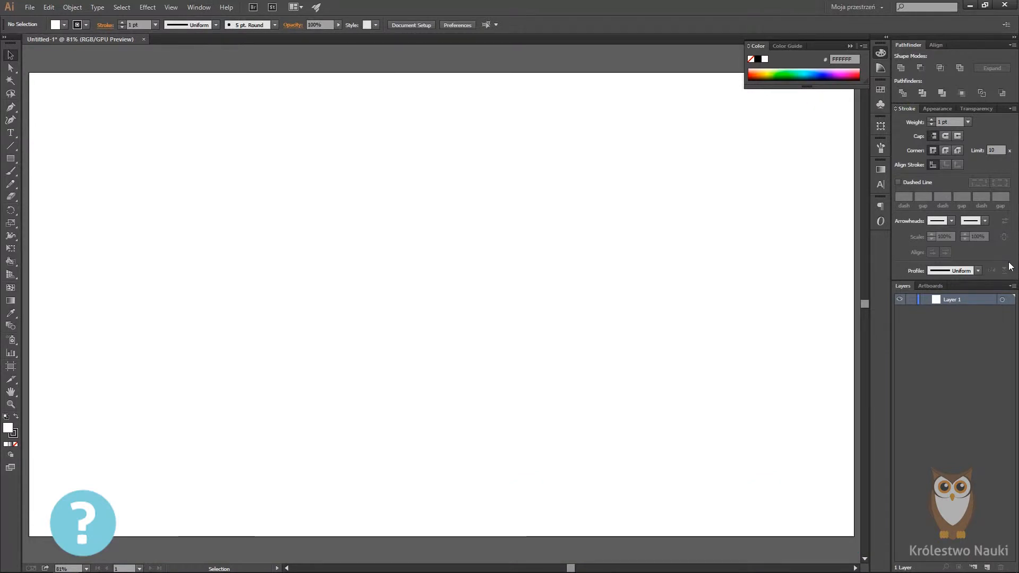
key("p")
left_click(234, 237)
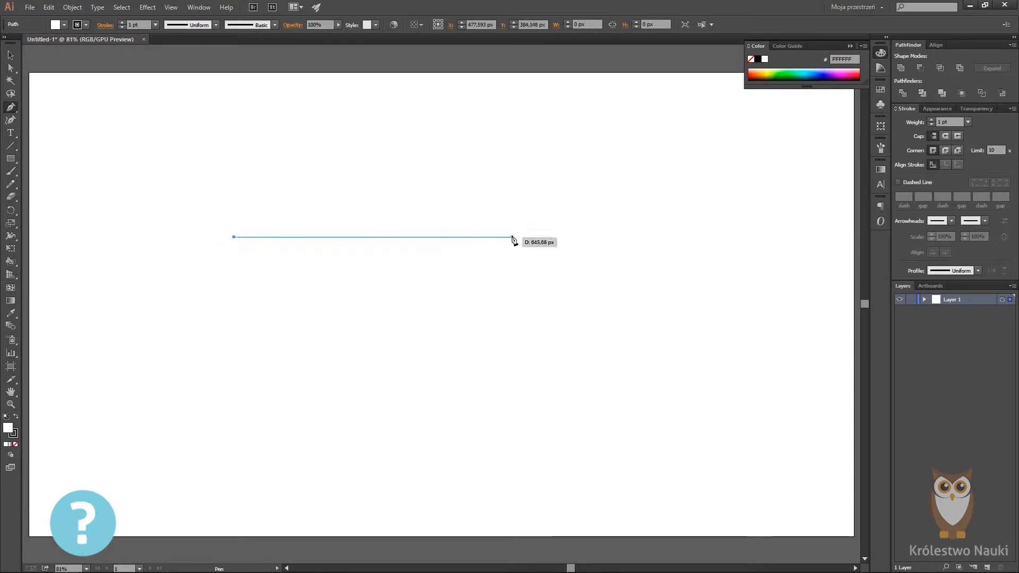
left_click(543, 238, "shift")
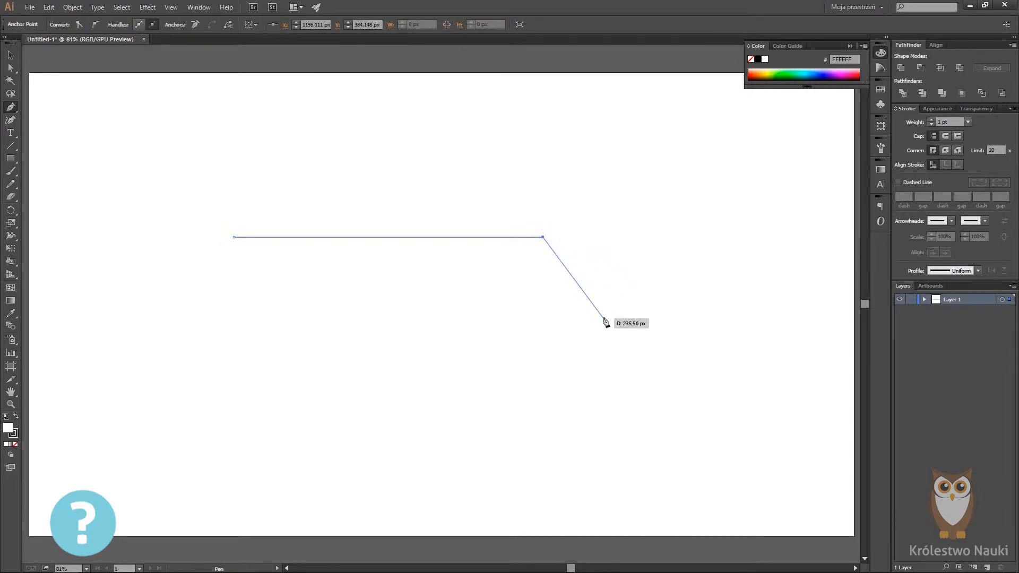
left_click(968, 123)
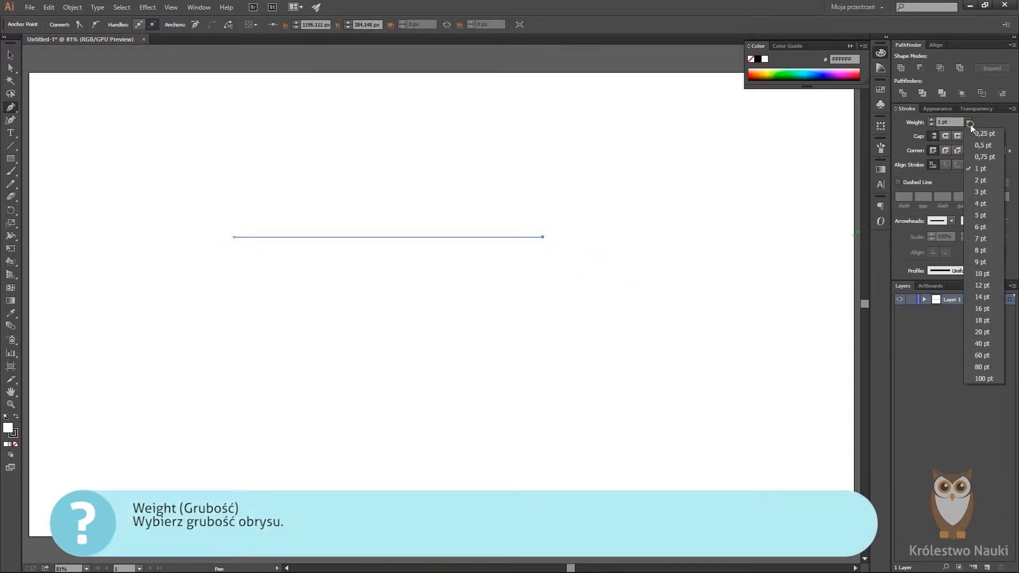
left_click(982, 274)
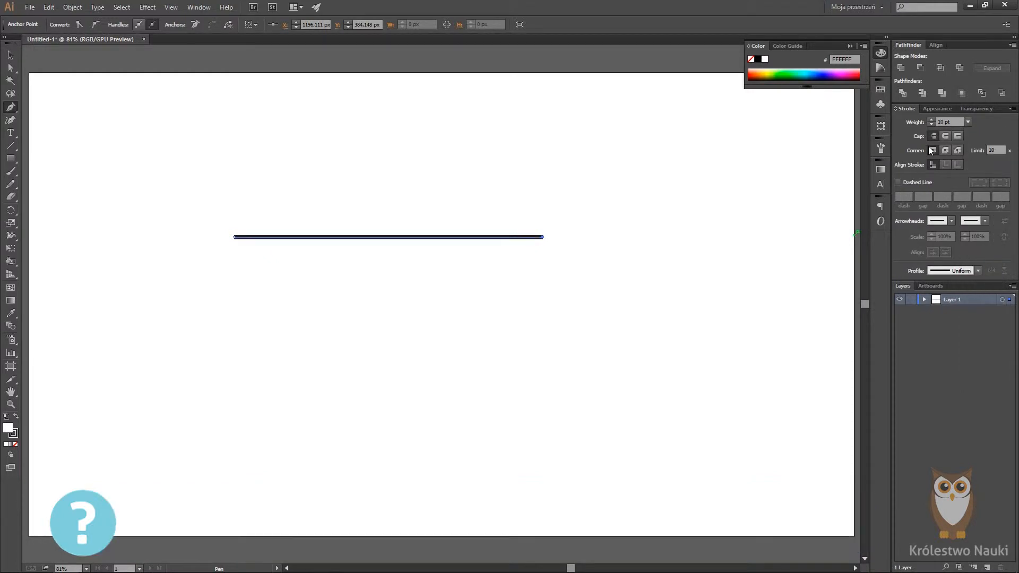
- Collapse the floating Color panel and deselect the line to inspect its Butt Cap end up close
key("z")
left_click_drag(527, 228, 845, 365)
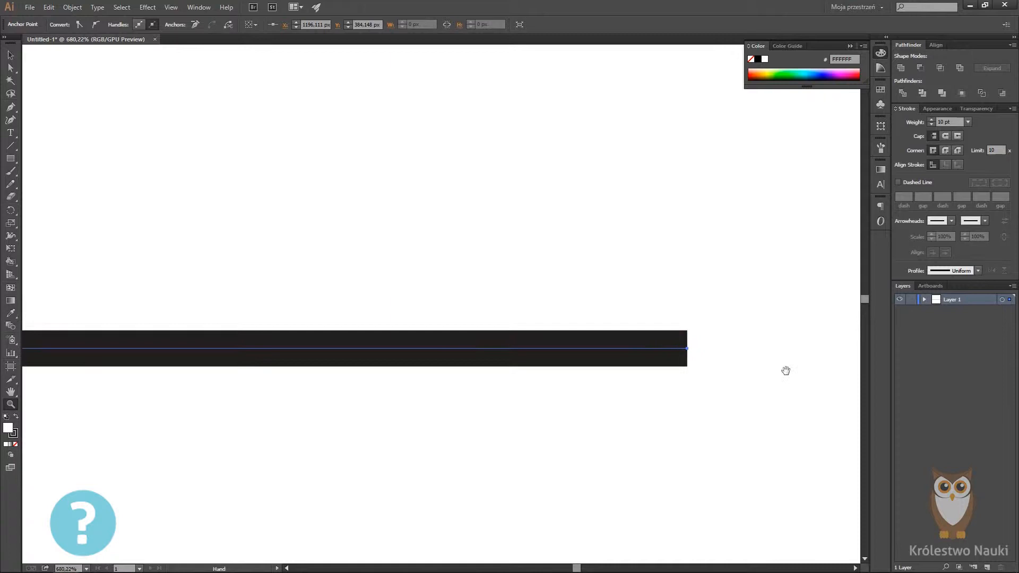
key("space")
left_click_drag(573, 343, 769, 318)
mouse_move(547, 191)
left_mouse_down()
mouse_move(582, 192)
mouse_move(564, 192)
left_mouse_up()
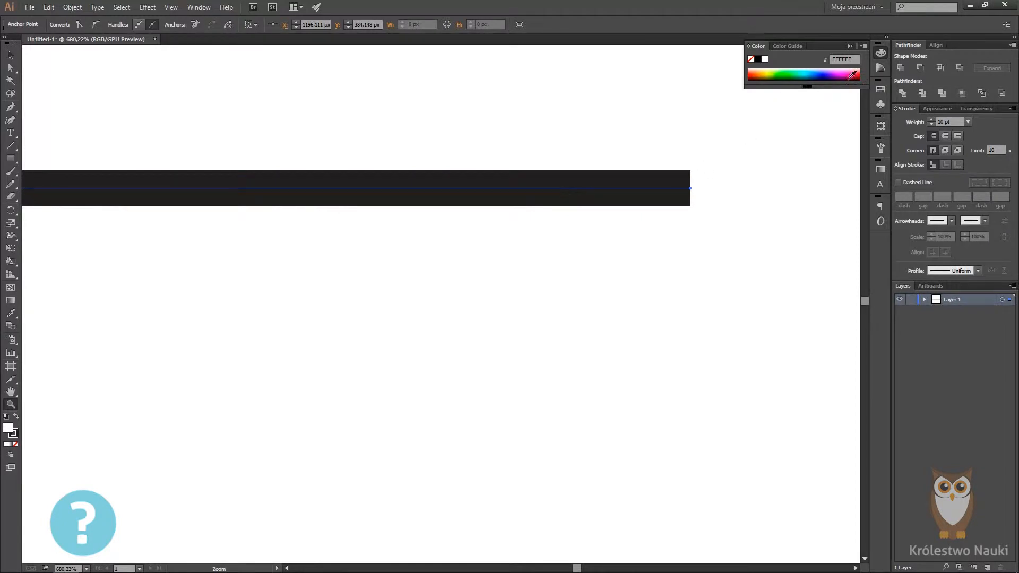
left_click(880, 54)
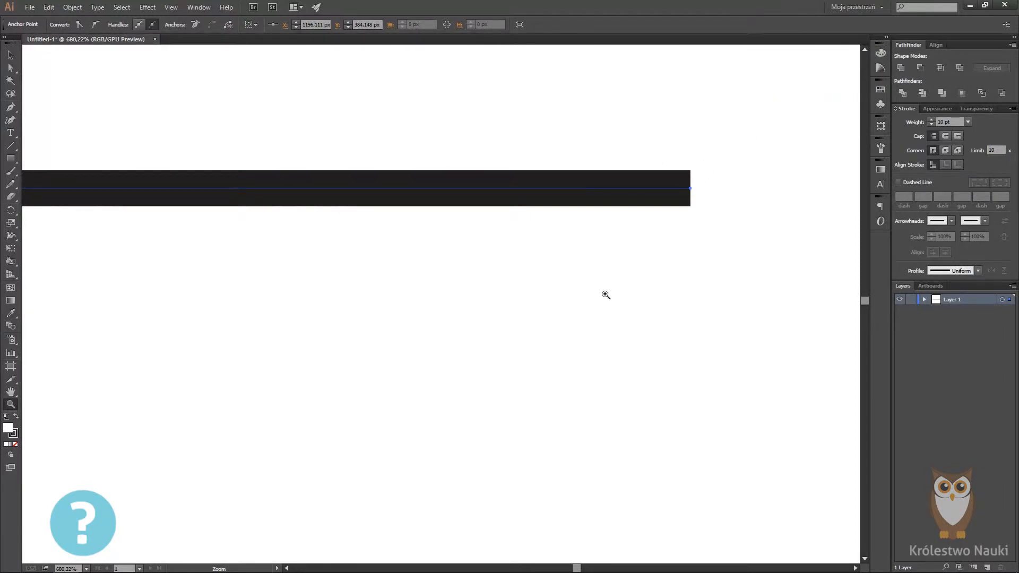
key("v")
left_click(627, 262)
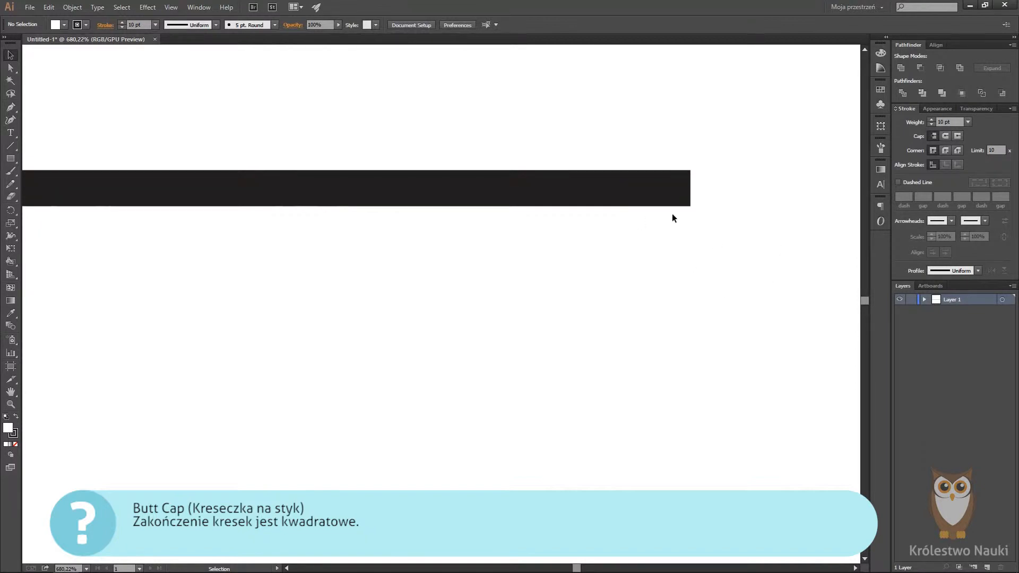
- Duplicate the line directly below the original and give the copy a Round Cap
left_click_drag(657, 187, 658, 301)
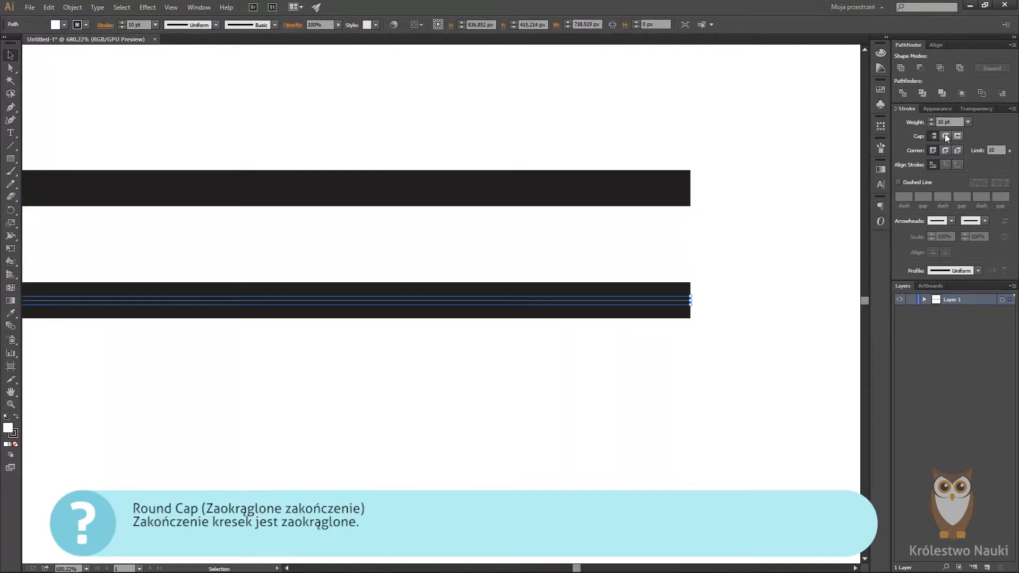
left_click(945, 135)
left_click(731, 298)
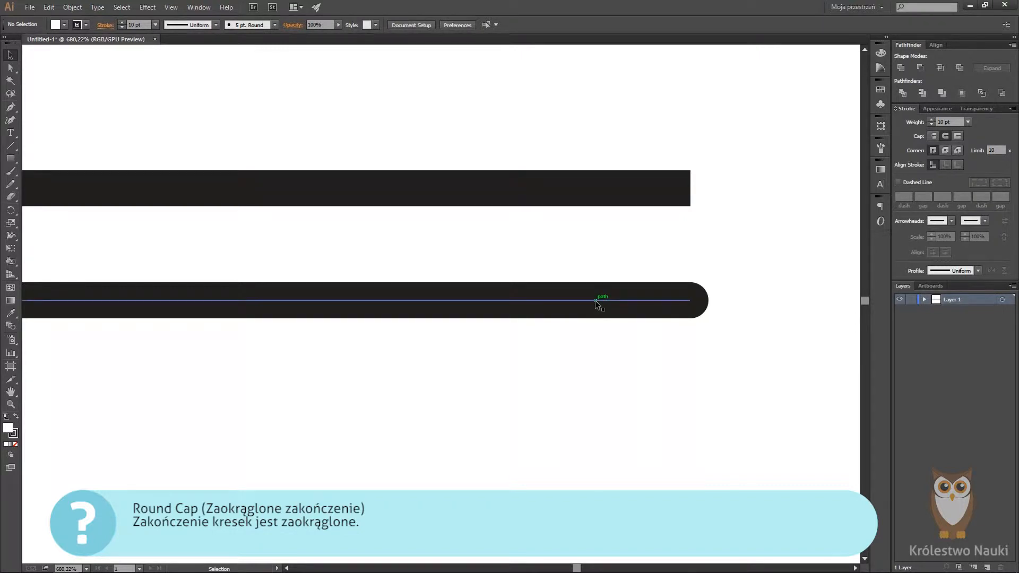
- Duplicate the round-capped line straight down and give the new copy a Projecting Cap
left_click_drag(578, 300, 579, 389)
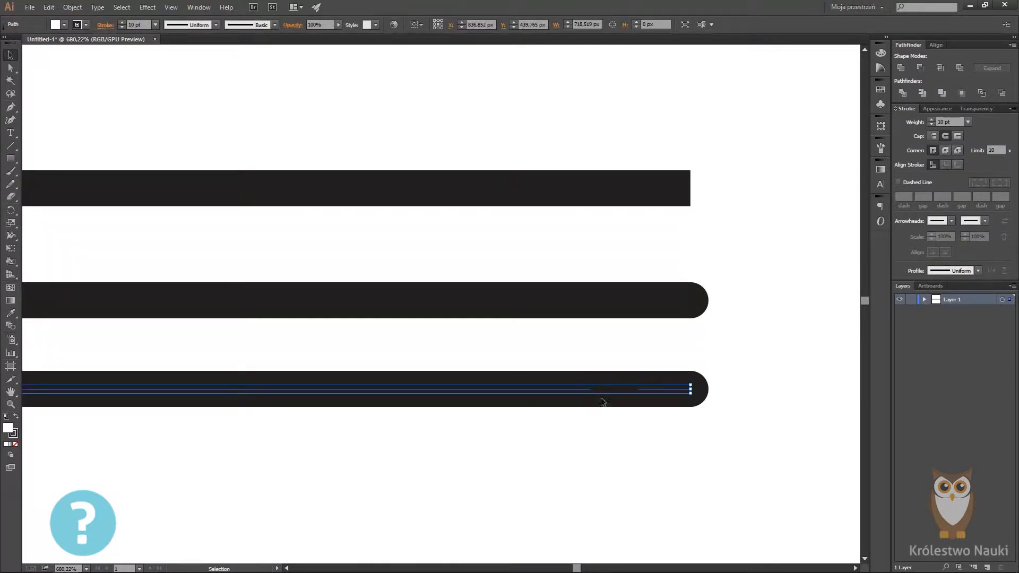
left_click(958, 135)
left_click(618, 467)
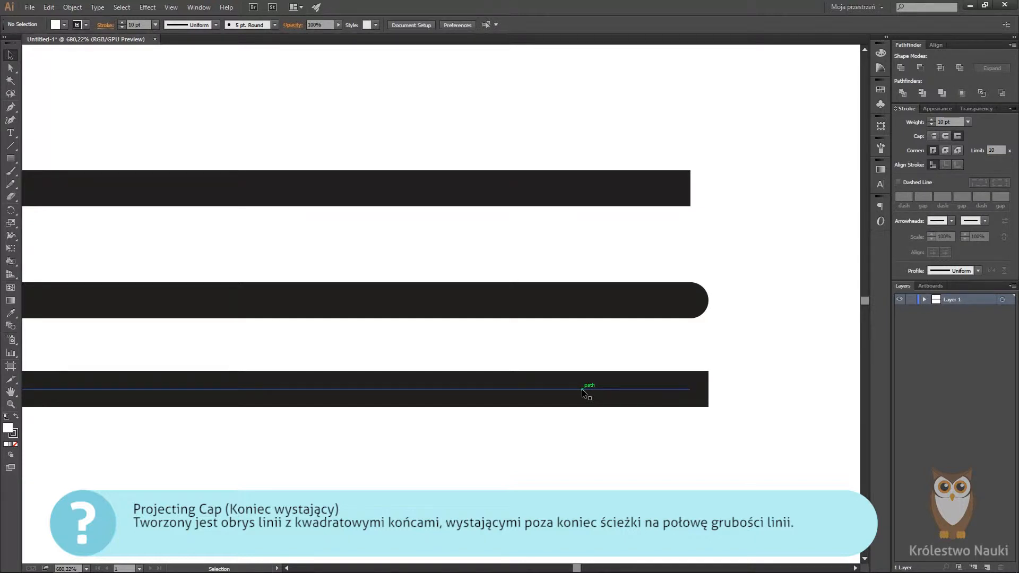
- Move all three lines together into the upper-left corner of the artboard and deselect them
key("ctrl+0")
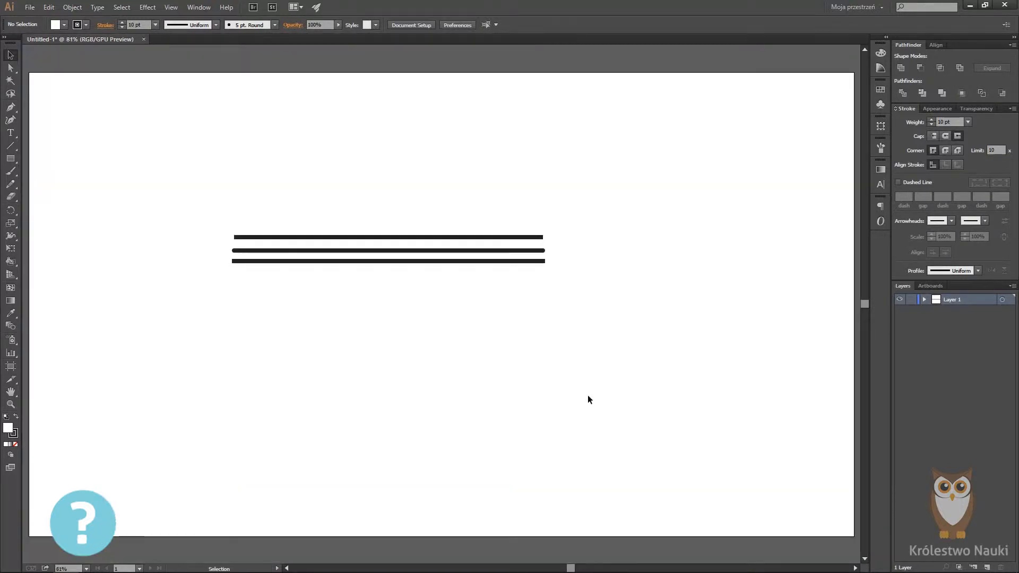
left_click_drag(388, 186, 424, 280)
left_click_drag(468, 237, 285, 92)
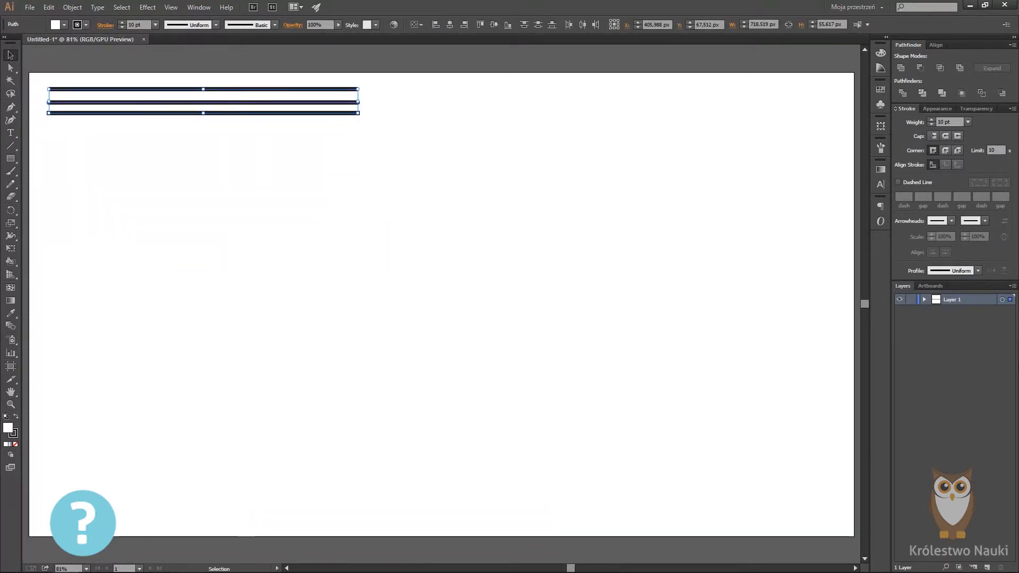
left_click(388, 313)
- Draw an open zigzag path with four anchor points, about 302 by 144 px, in the middle of the artboard using the Pen tool
key("p")
left_click(324, 321)
left_click(402, 264)
left_click(426, 329)
left_click(454, 277)
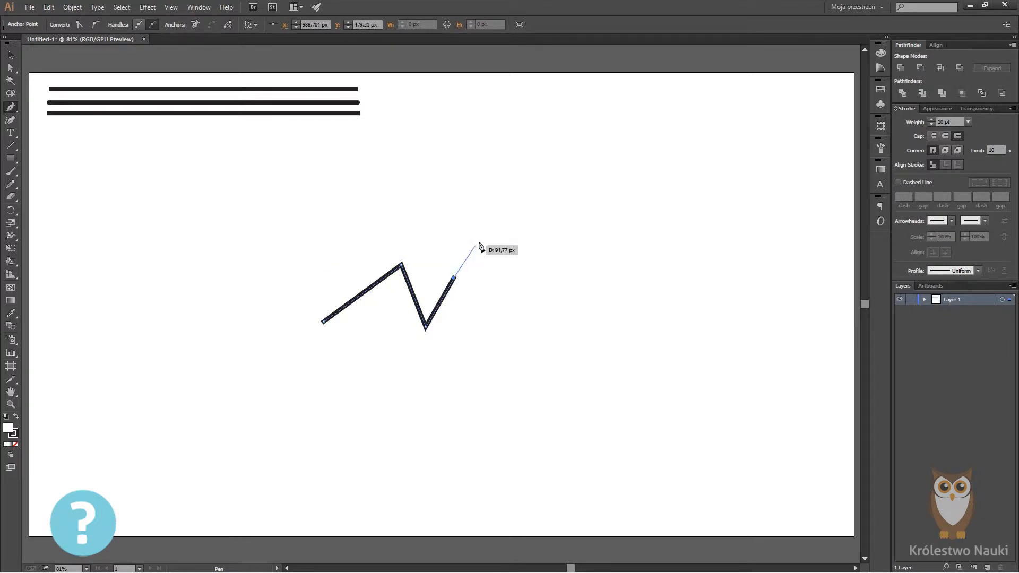
key("Escape")
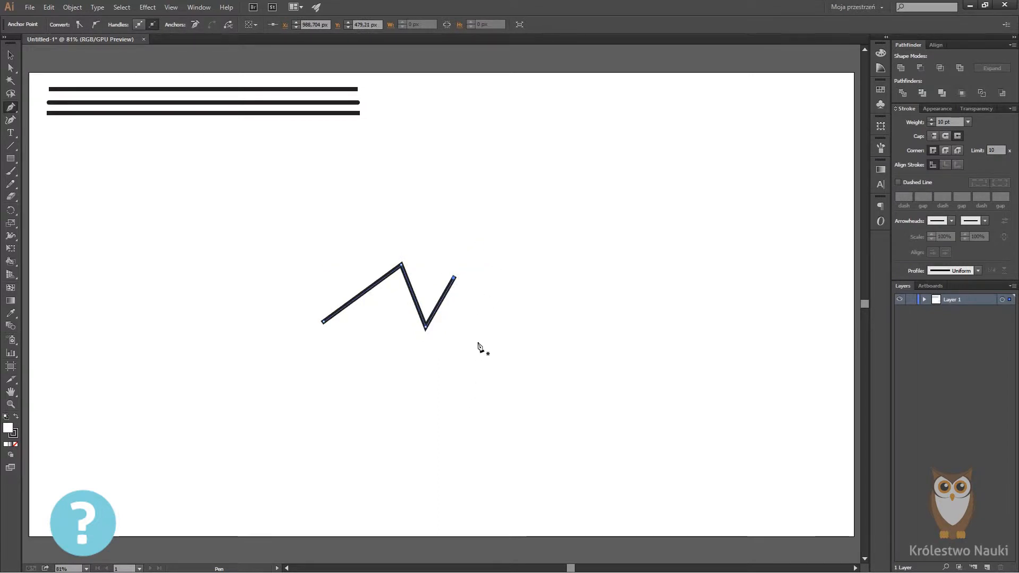
- Duplicate the zigzag to the right of the original and give the copy a Round Join
key("z")
left_click_drag(411, 288, 557, 297)
left_click_drag(409, 340, 356, 204)
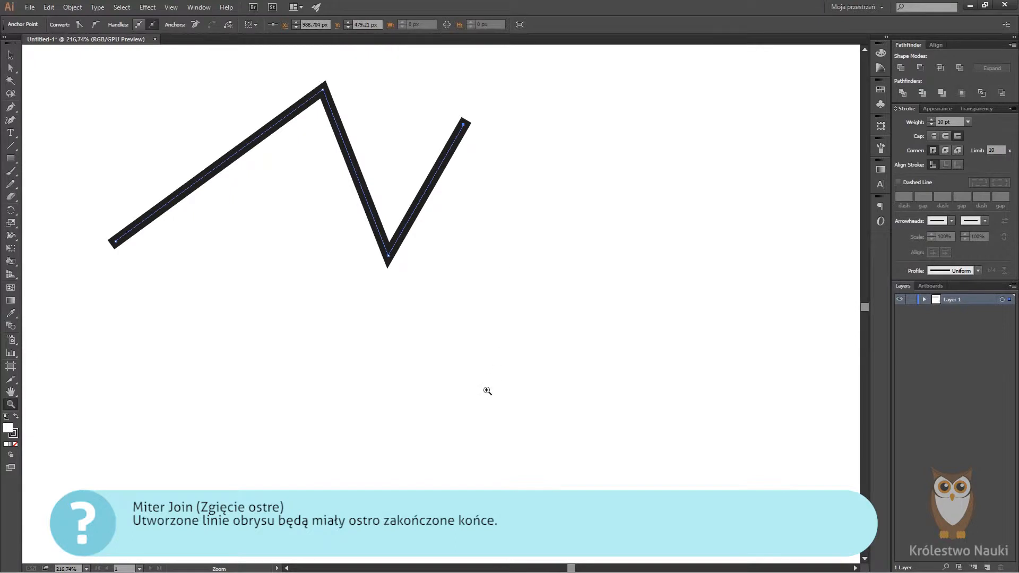
key("v")
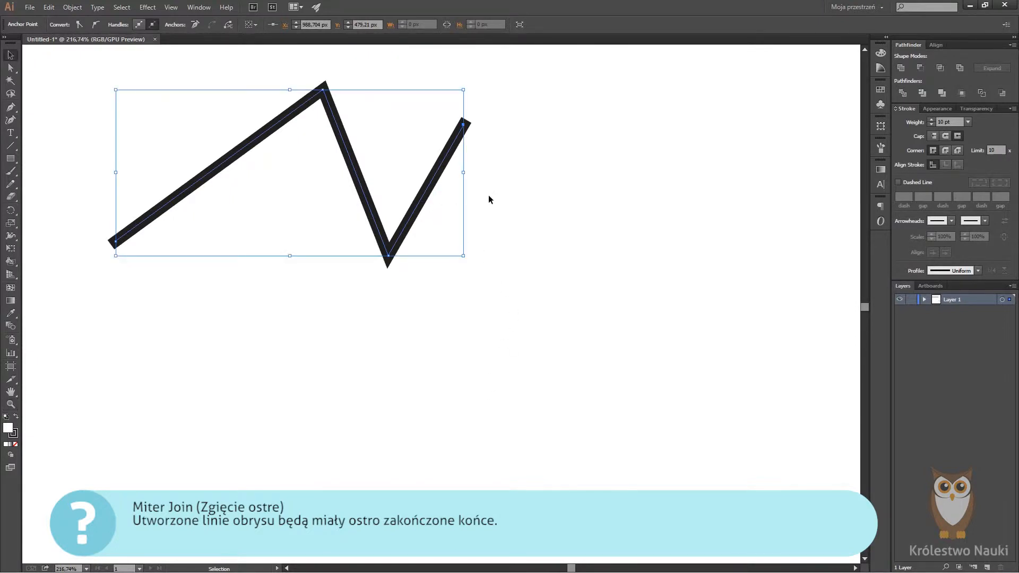
left_click(487, 195)
left_click(436, 177)
left_click_drag(508, 180, 685, 185)
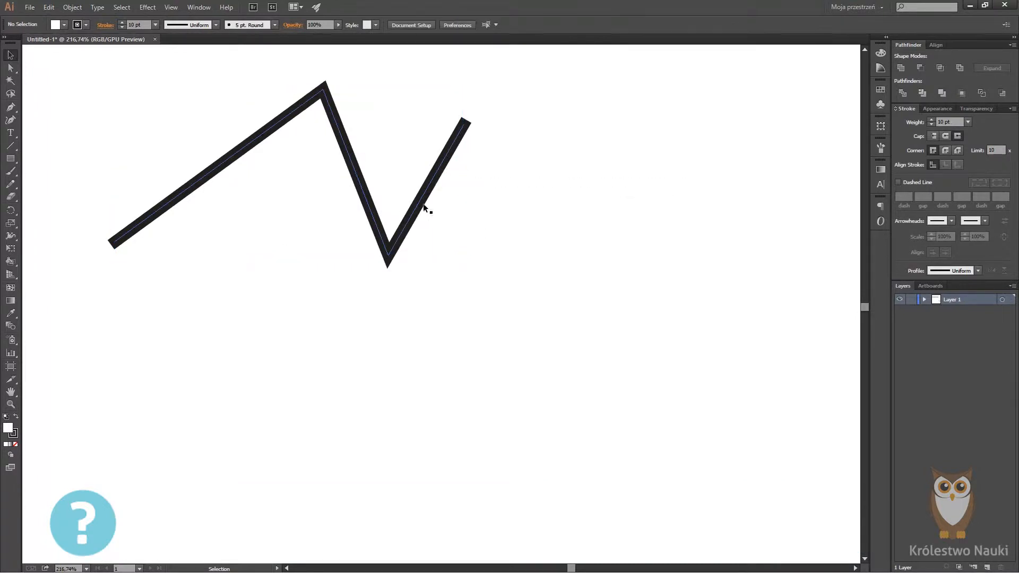
left_click_drag(423, 199, 805, 191)
left_click_drag(705, 184, 645, 183)
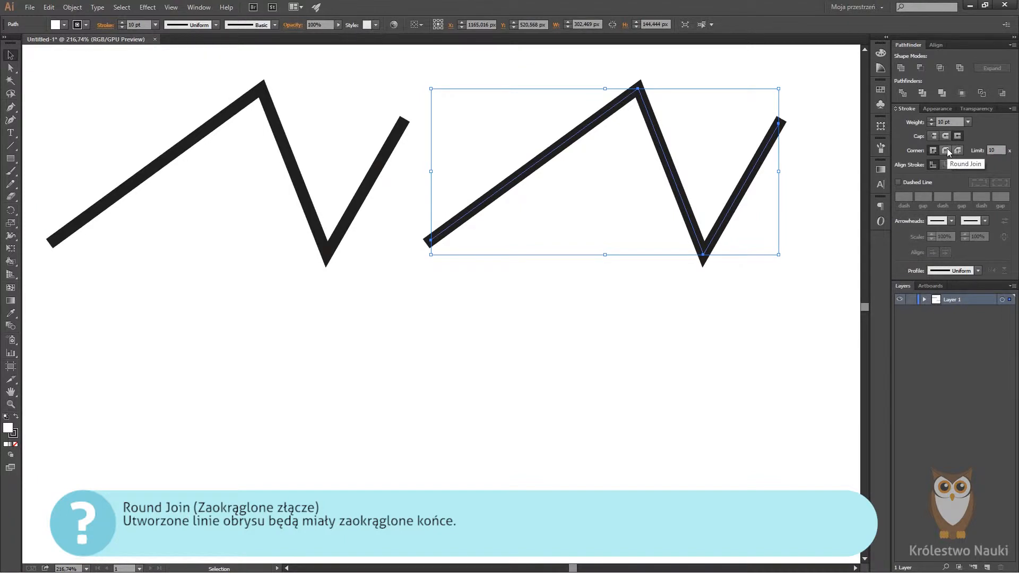
left_click(946, 149)
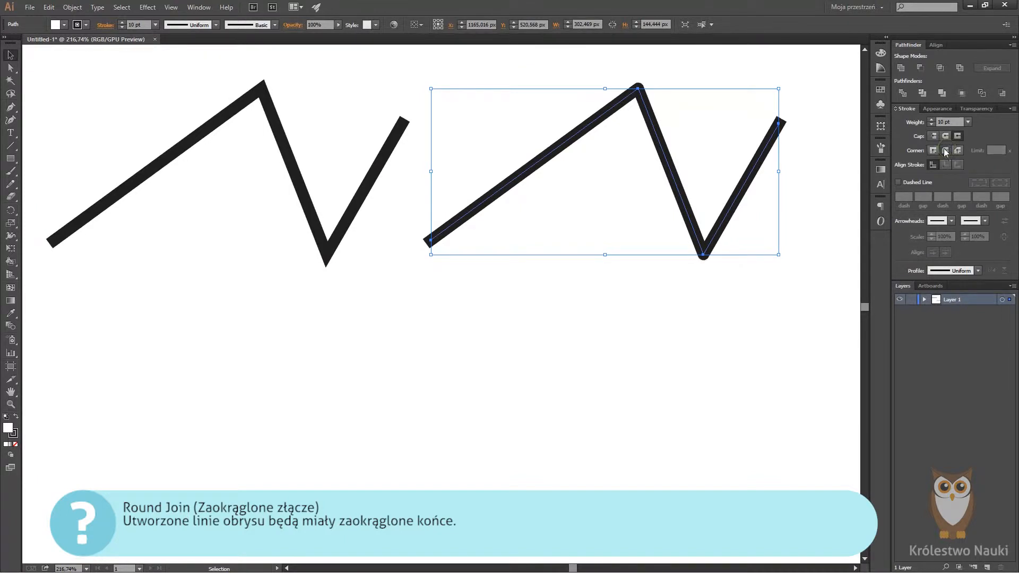
left_click(724, 68)
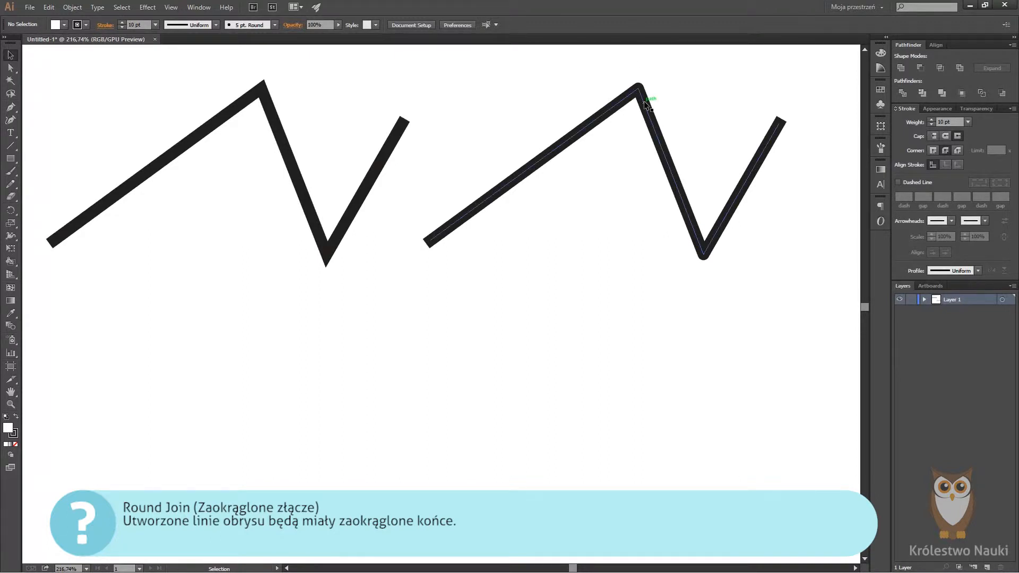
- Duplicate the rounded zigzag below and between the first two and give the new copy a Bevel Join
left_click_drag(642, 102, 409, 344)
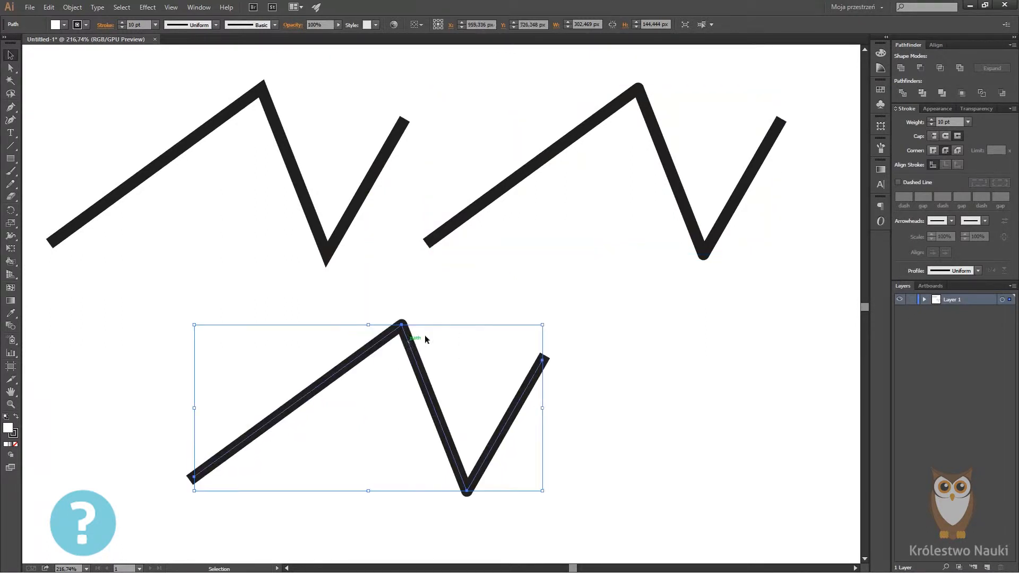
left_click(958, 152)
left_click(613, 377)
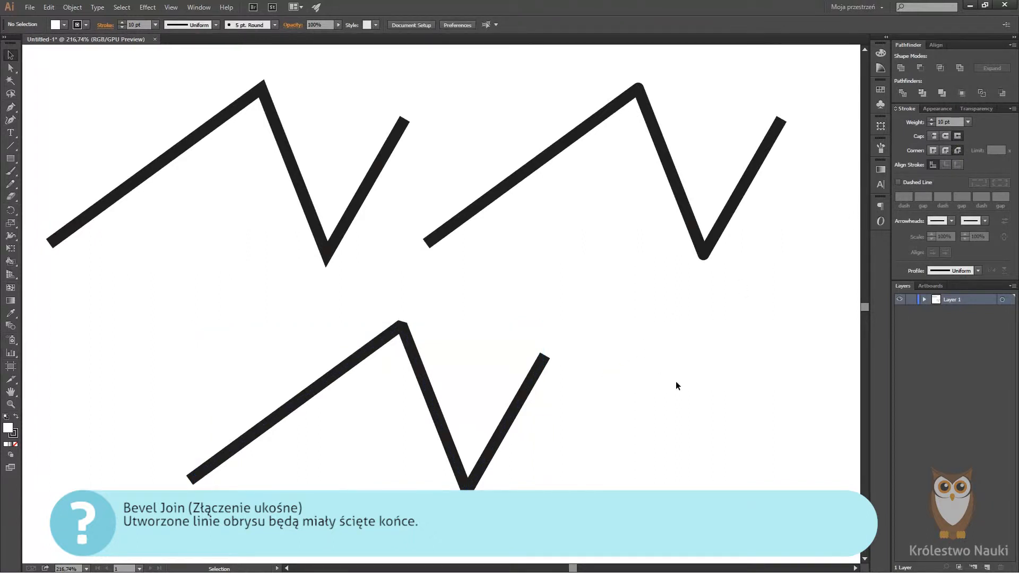
- Move all three zigzags together to the left side of the artboard beneath the lines and deselect them
key("ctrl+0")
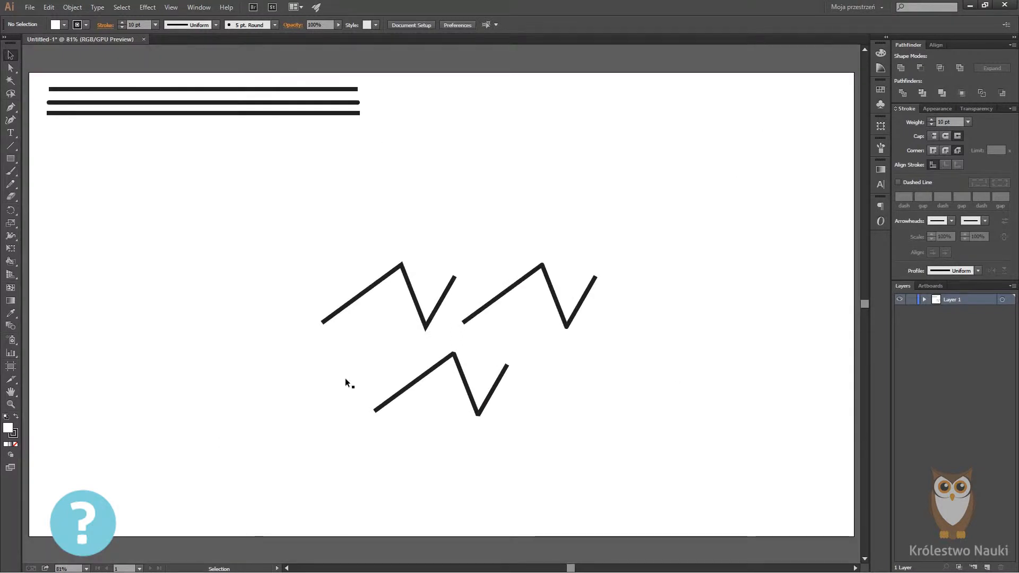
left_click_drag(319, 261, 602, 461)
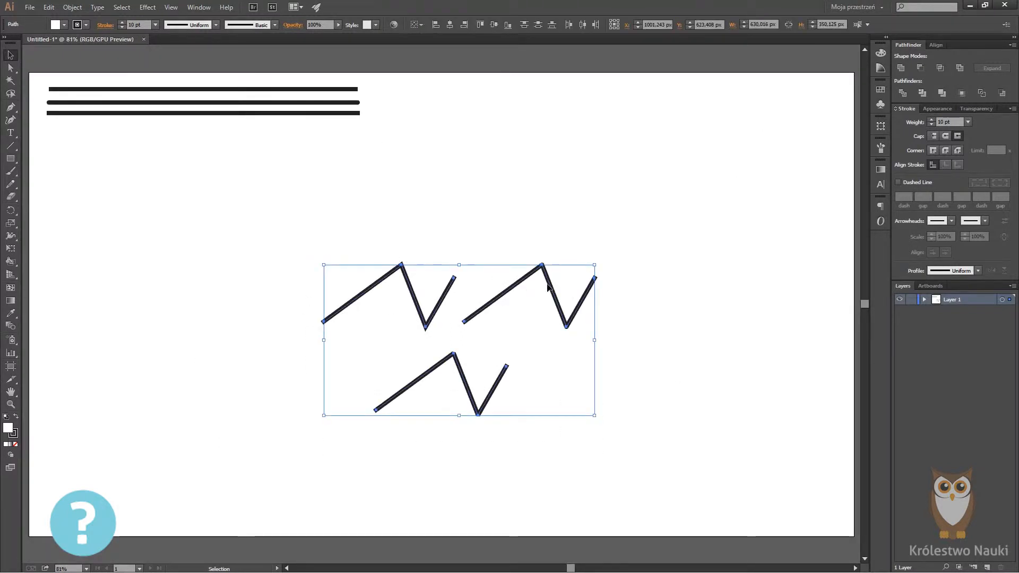
left_click_drag(551, 286, 276, 183)
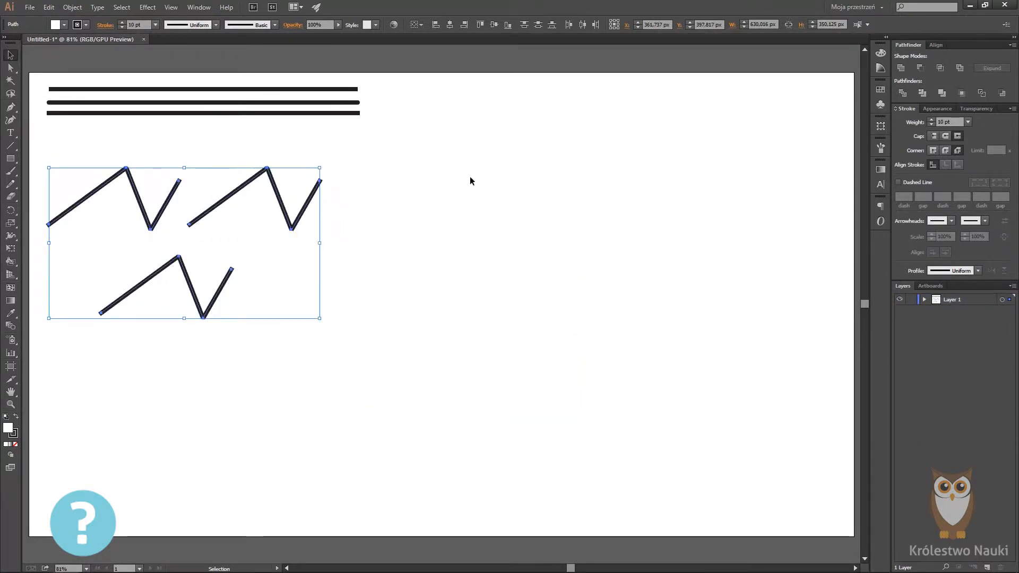
left_click(445, 188)
- Draw a rectangle about 200 by 162 px right of the zigzags and give its stroke a Butt Cap and Miter Join
key("m")
left_click_drag(435, 165, 522, 234)
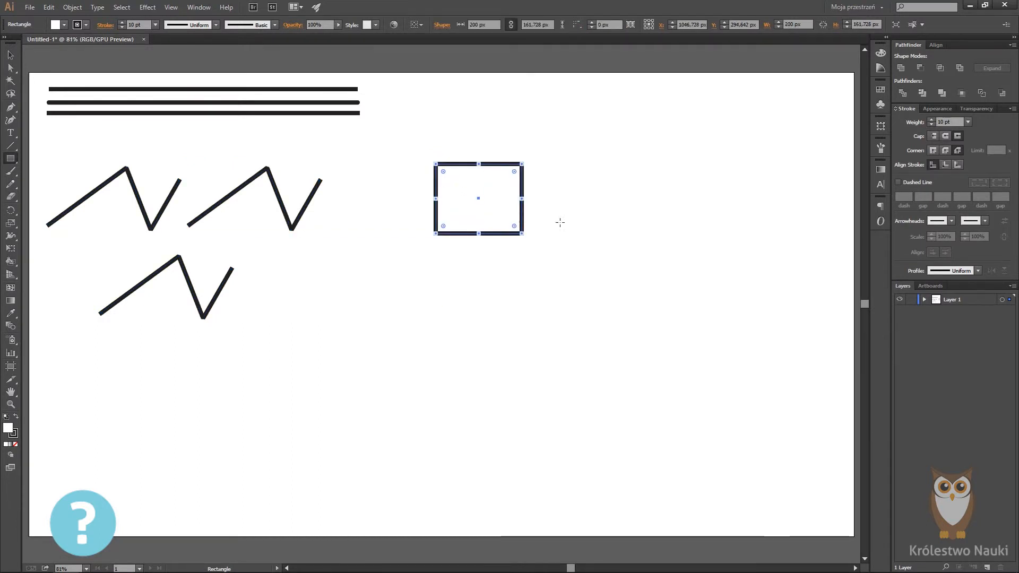
key("z")
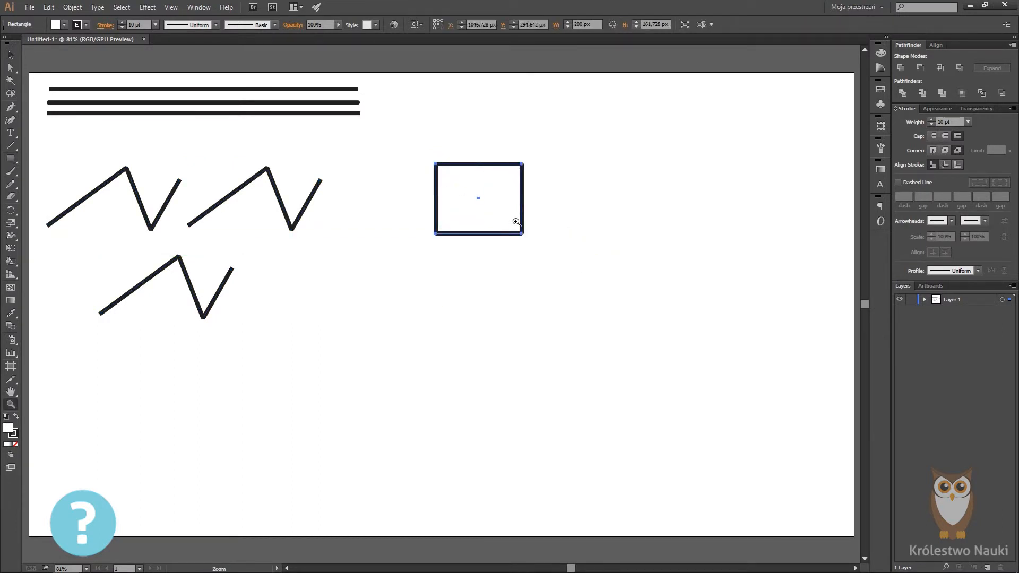
left_click_drag(488, 176, 405, 152)
key("space")
key("space")
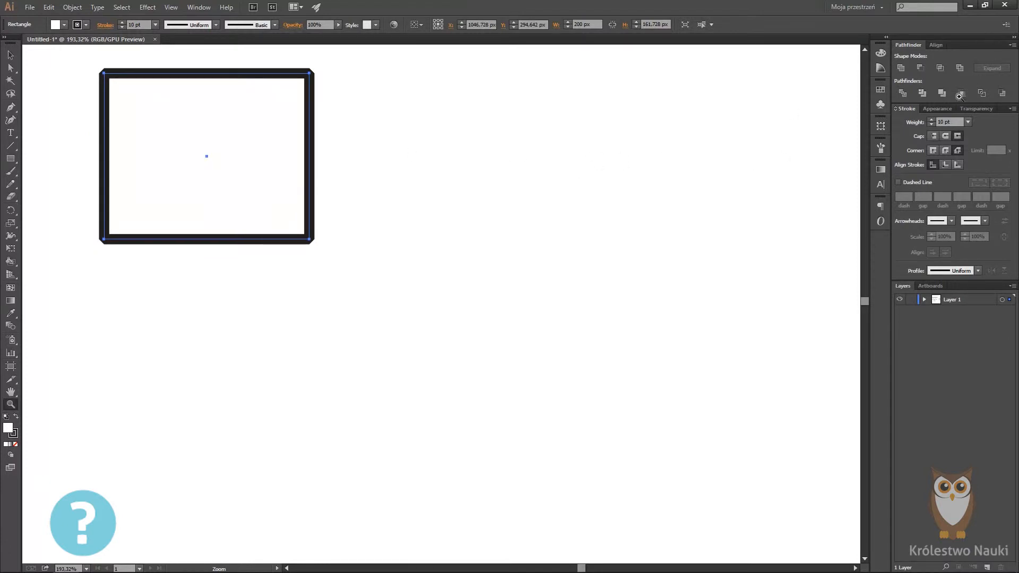
key("v")
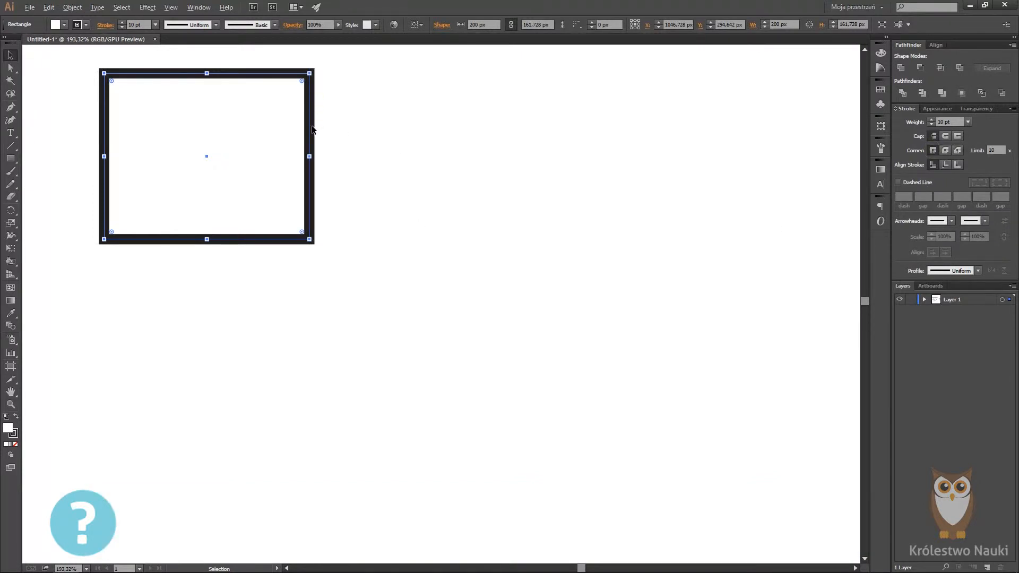
- Duplicate the rectangle to its right and align the copy's stroke to the inside
left_click_drag(309, 129, 604, 124)
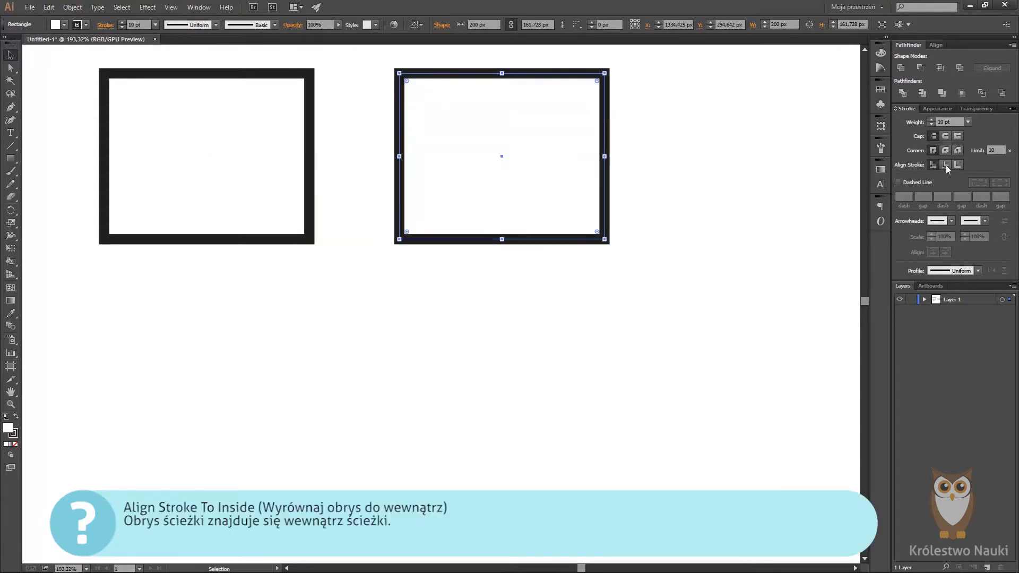
left_click(946, 165)
- Duplicate the inside-aligned rectangle below and between the first two and align the new copy's stroke to the outside
left_click_drag(411, 242, 527, 244)
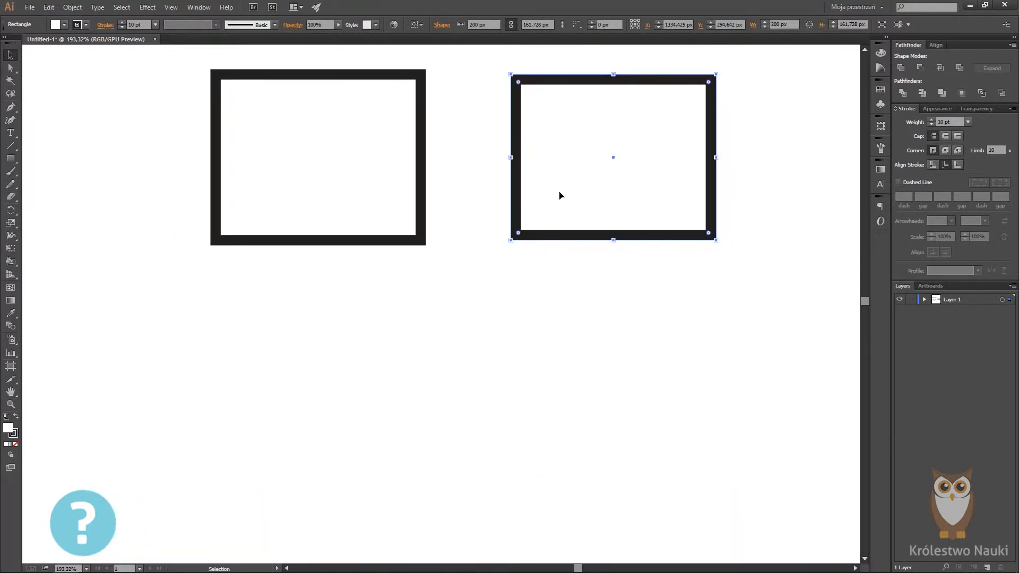
mouse_move(590, 236)
left_mouse_down()
mouse_move(497, 315)
mouse_move(448, 440)
mouse_move(447, 429)
left_mouse_up()
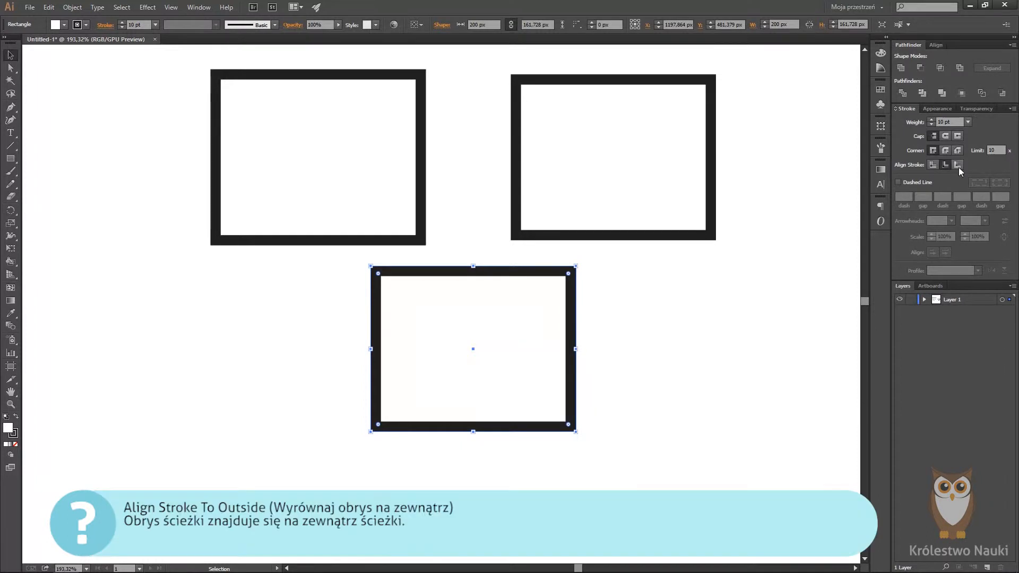
left_click(958, 165)
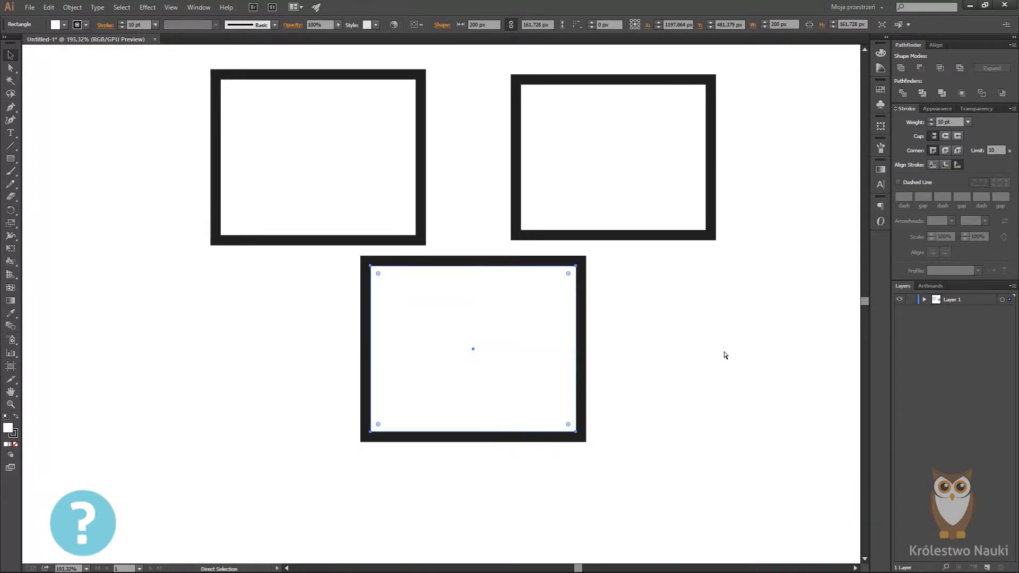
- Move all three rectangles together to the lower-left area of the artboard beneath the zigzags and deselect them
key("ctrl+0")
scroll(725, 354, "up", 1)
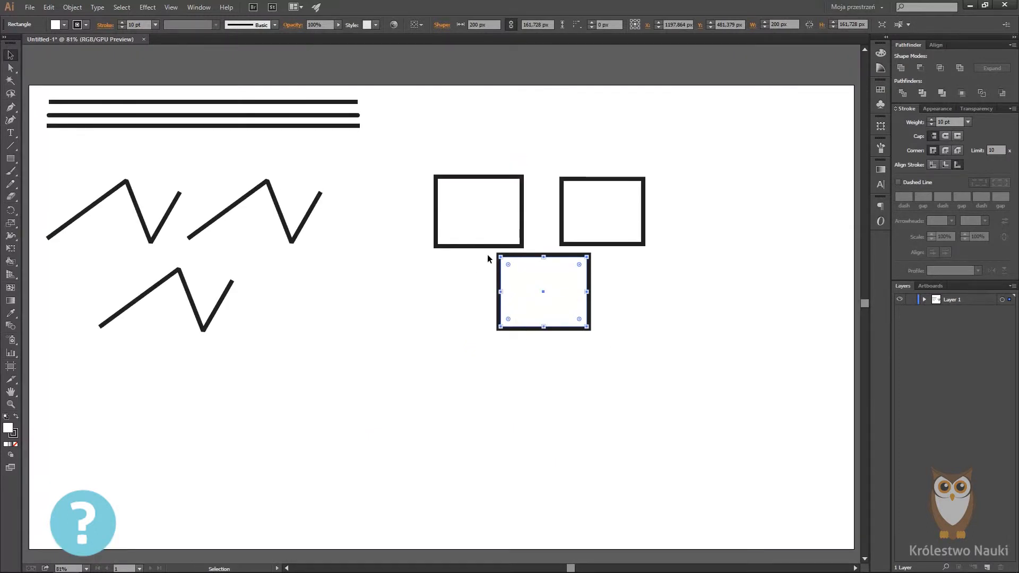
left_click_drag(454, 143, 663, 329)
left_click_drag(587, 278, 224, 485)
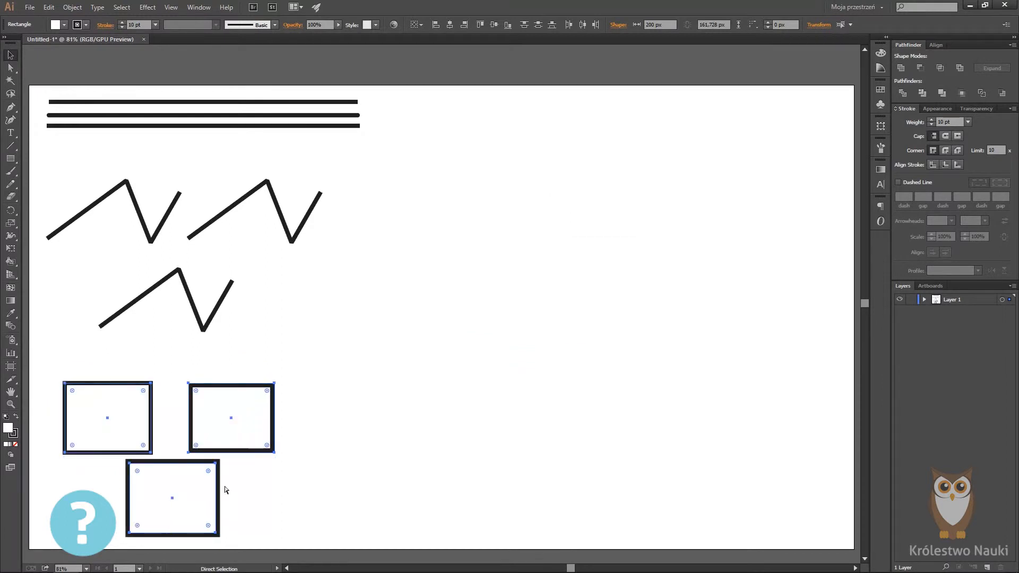
scroll(224, 485, "down", 1)
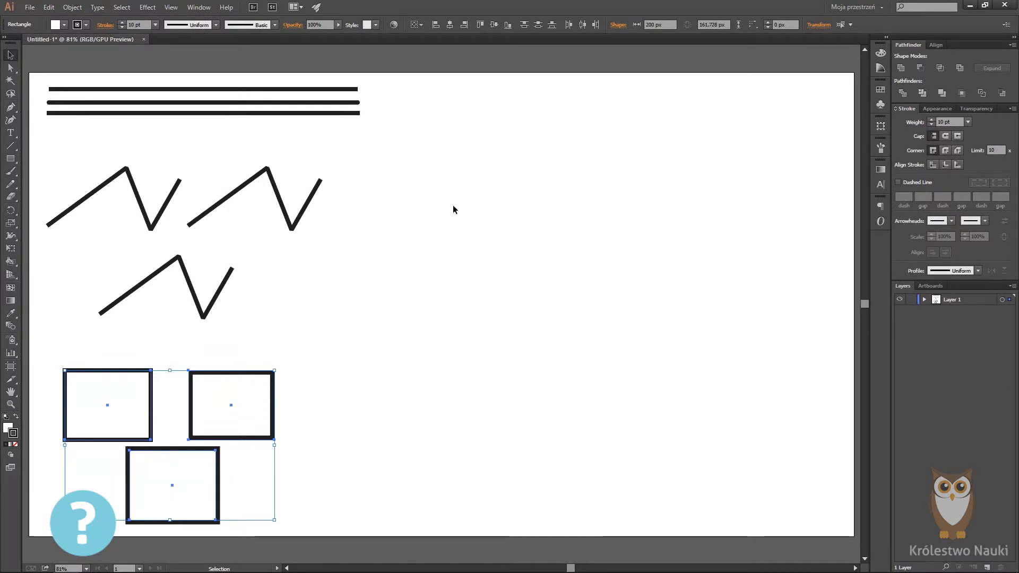
left_click(484, 164)
- Draw a rectangle about 259 by 186 px in the empty area right of the zigzags and make its stroke a dashed line
key("m")
mouse_move(448, 114)
left_mouse_down()
mouse_move(550, 223)
mouse_move(560, 193)
left_mouse_up()
key("z")
mouse_move(533, 131)
left_mouse_down()
mouse_move(679, 190)
mouse_move(536, 191)
mouse_move(448, 218)
mouse_move(427, 198)
mouse_move(466, 207)
mouse_move(448, 201)
mouse_move(444, 182)
mouse_move(412, 172)
left_mouse_up()
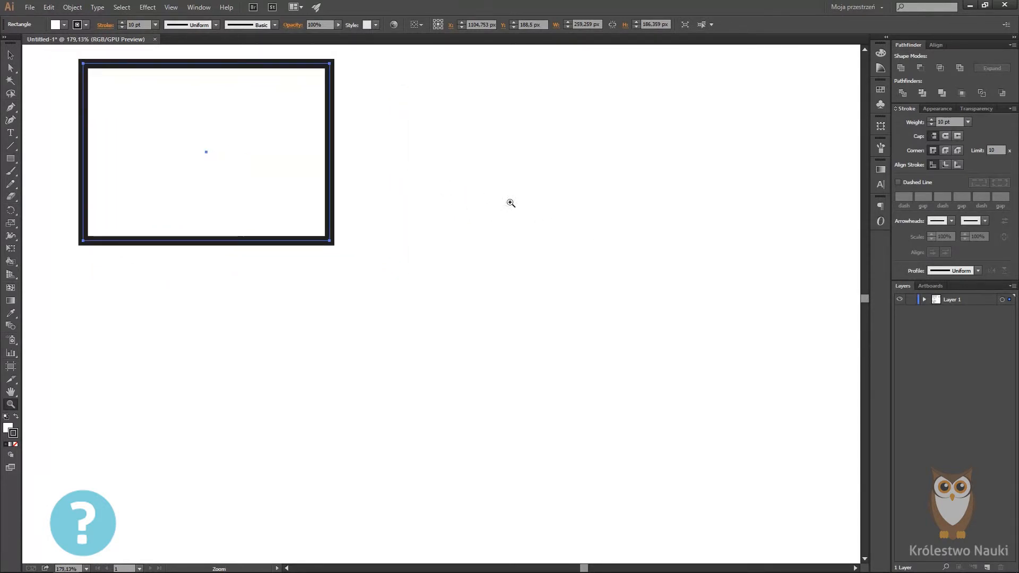
left_click(913, 182)
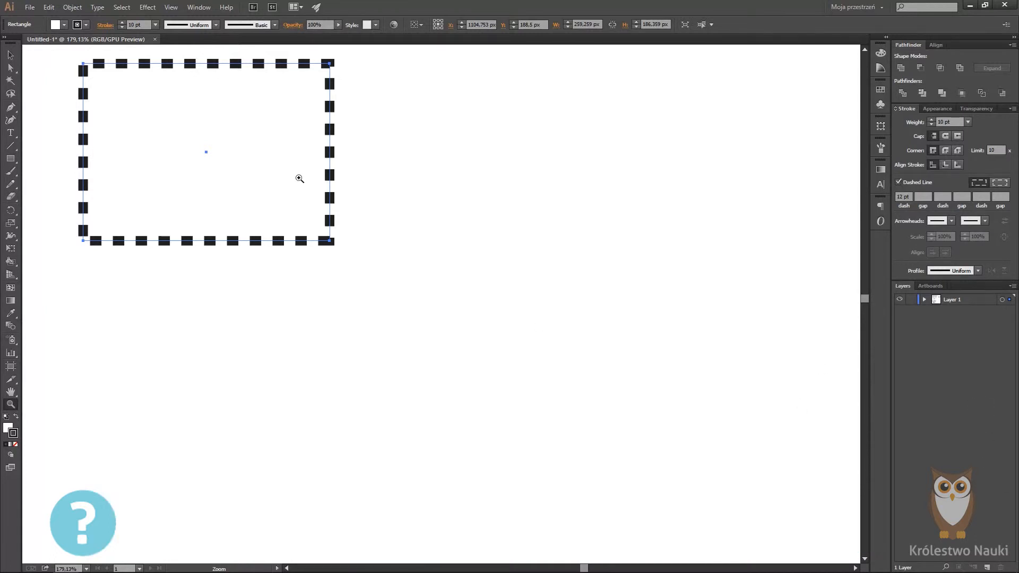
- Duplicate the dashed rectangle to its right and align the copy's dashes to the corners and path ends
key("v")
left_click_drag(337, 134, 664, 139)
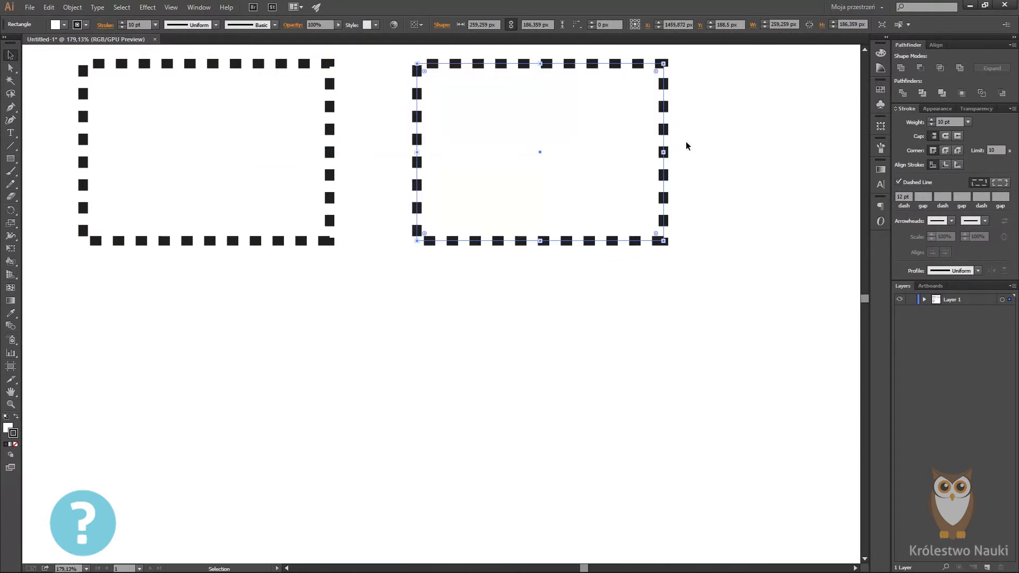
left_click(1007, 185)
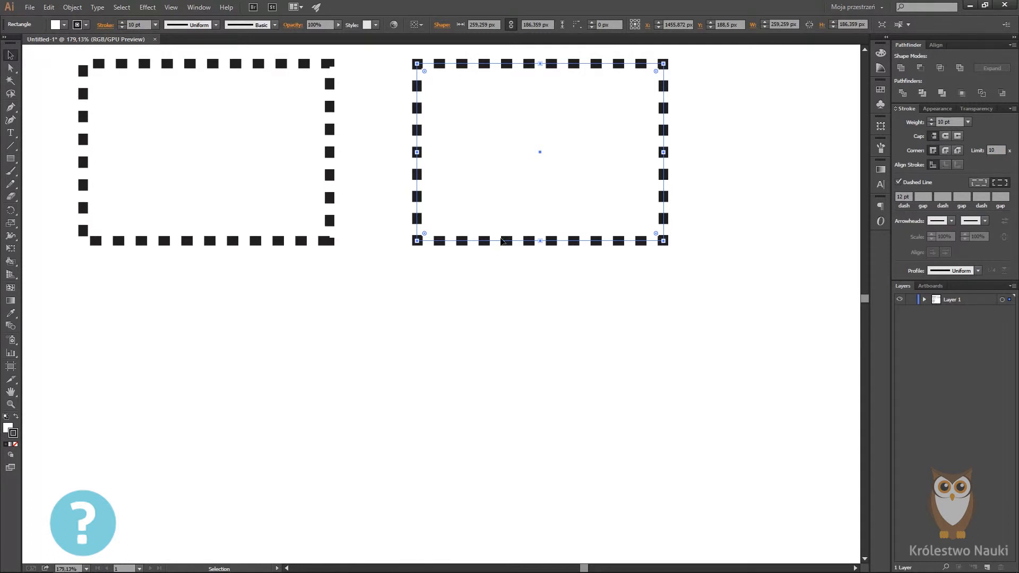
- Duplicate the corner-aligned dashed rectangle below and between the first two and set the new copy's gap to 5 pt
left_click_drag(501, 242, 365, 470)
left_click_drag(393, 265, 494, 282)
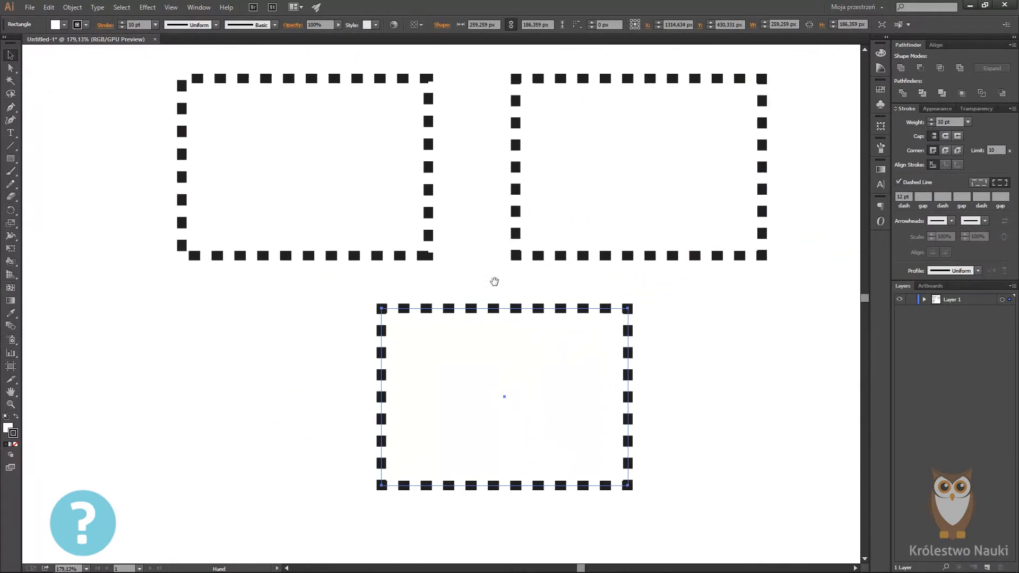
left_click(923, 197)
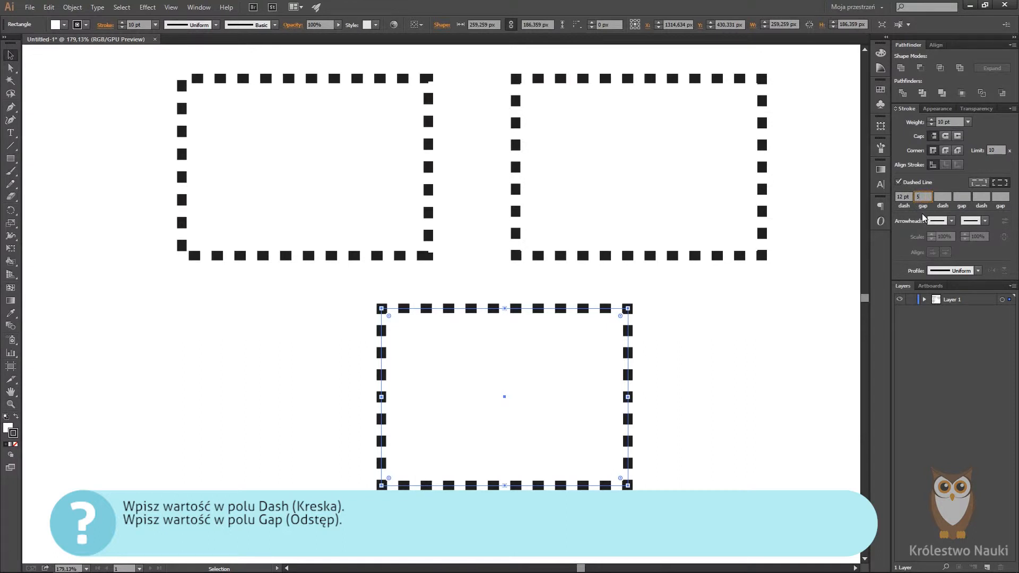
type("5")
key("Tab")
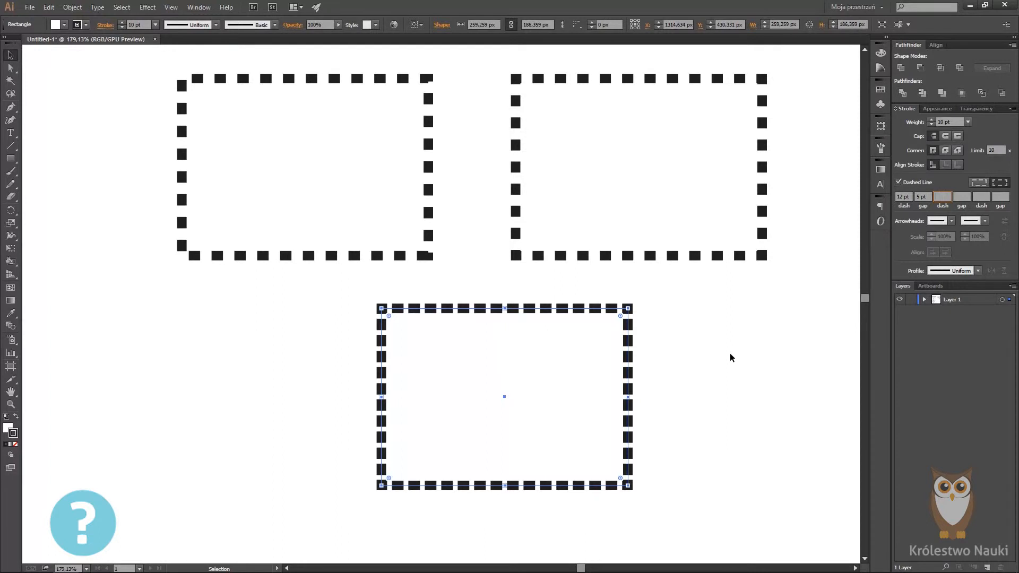
- Move all three dashed rectangles together toward the upper-right part of the artboard and deselect them
key("ctrl+0")
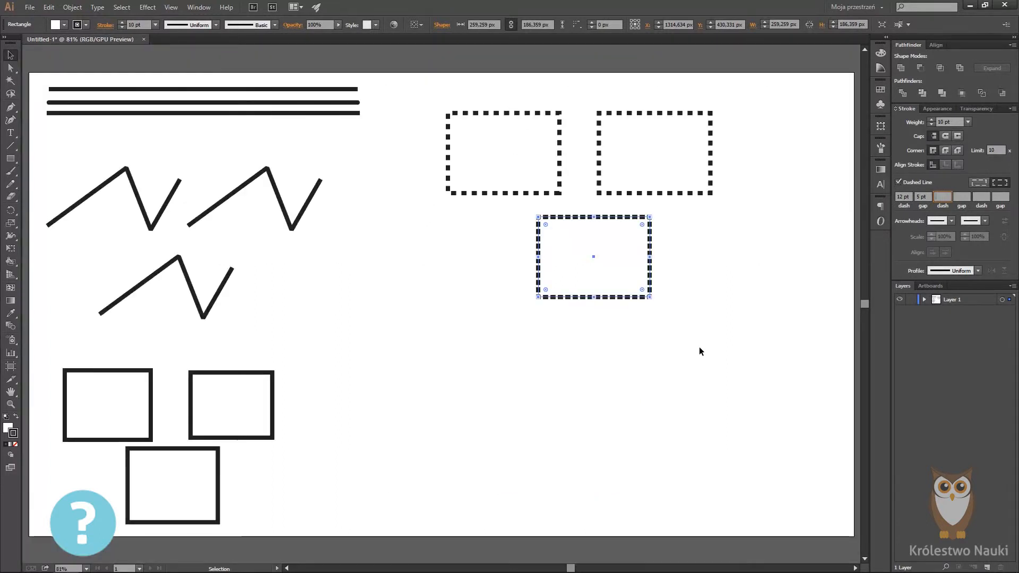
left_click(699, 345)
left_click_drag(487, 91, 683, 269)
left_click_drag(692, 196, 729, 168)
left_click(689, 298)
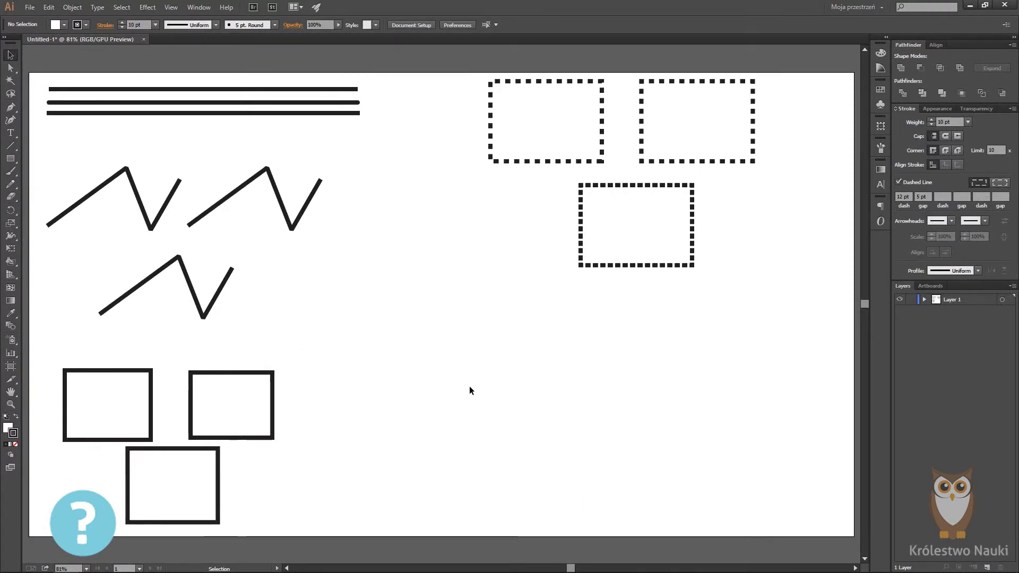
- Draw a straight horizontal path about 578 px long with the Pen tool below the dashed rectangles
key("p")
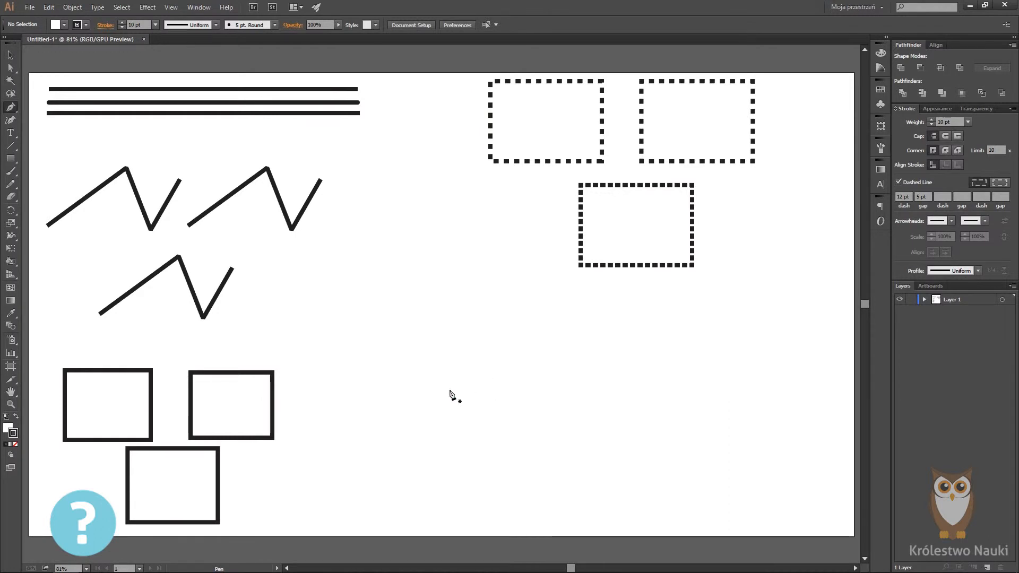
left_click(443, 383)
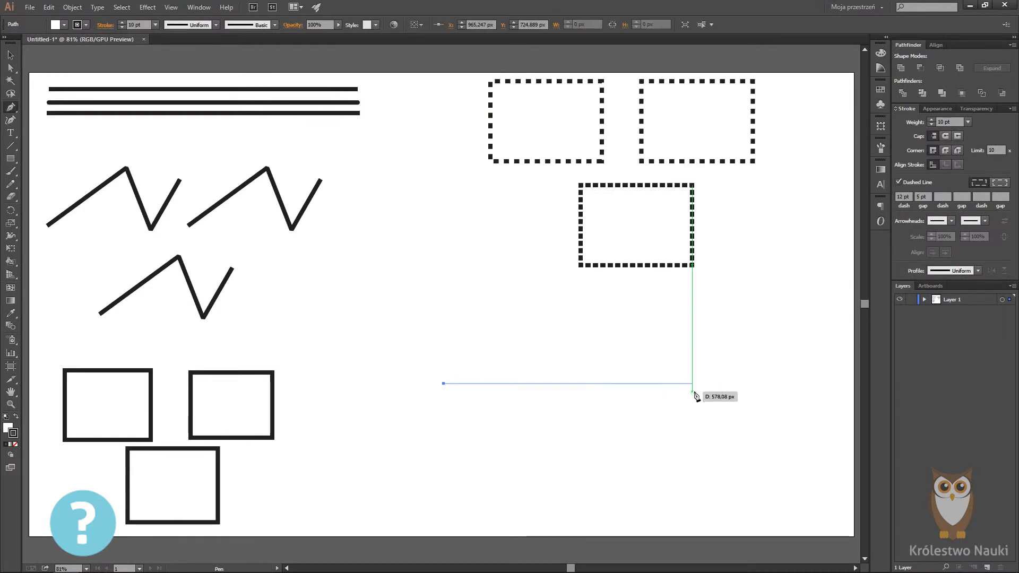
left_click(693, 393)
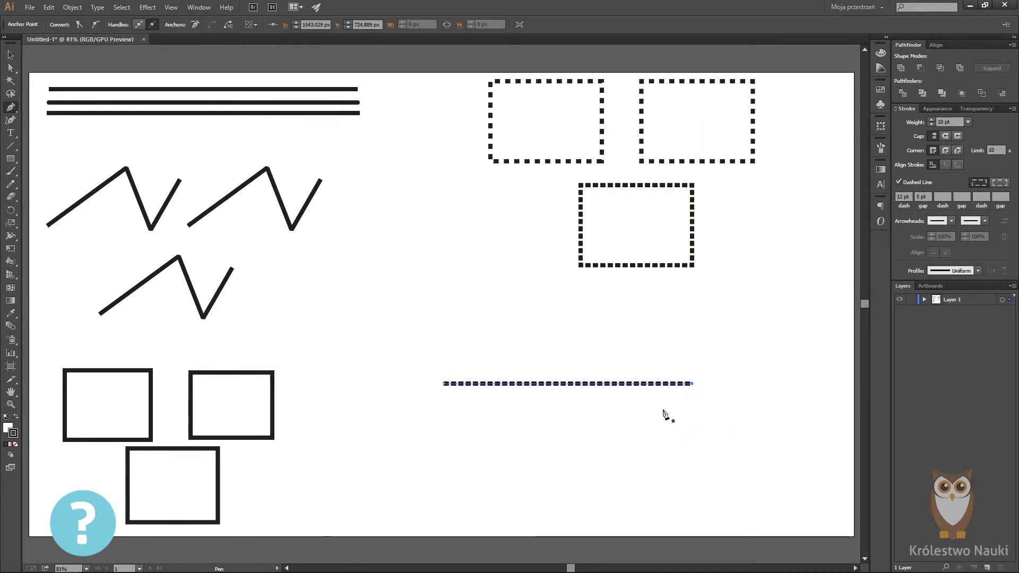
- Give the dashed line the Arrow 17 fletching at its start and a notched, pointed arrowhead at its end
key("z")
left_click_drag(616, 387, 742, 412)
left_click_drag(557, 406, 572, 382)
left_click_drag(543, 350, 502, 189)
left_click_drag(548, 259, 521, 246)
left_click_drag(518, 198, 528, 242)
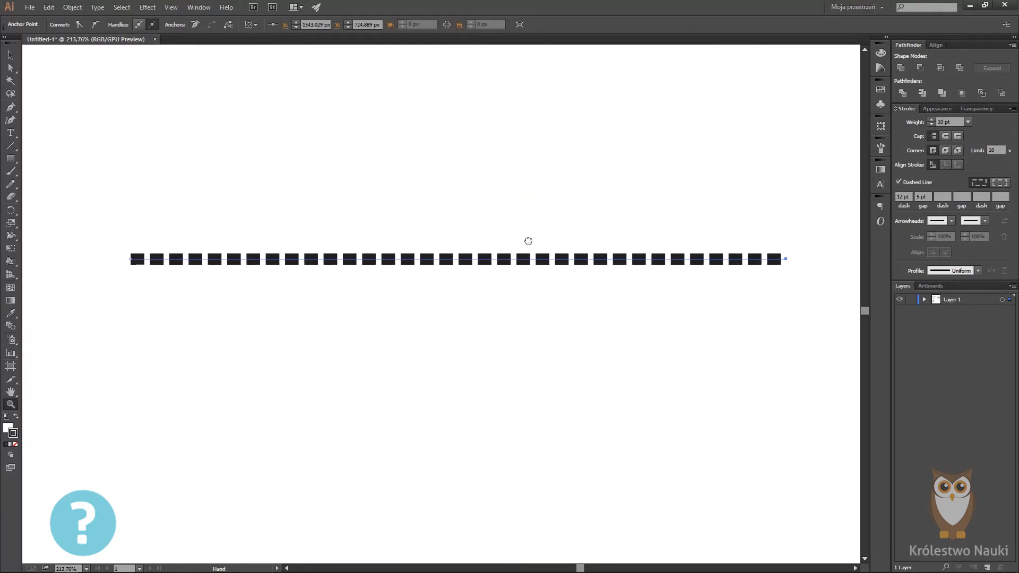
key("v")
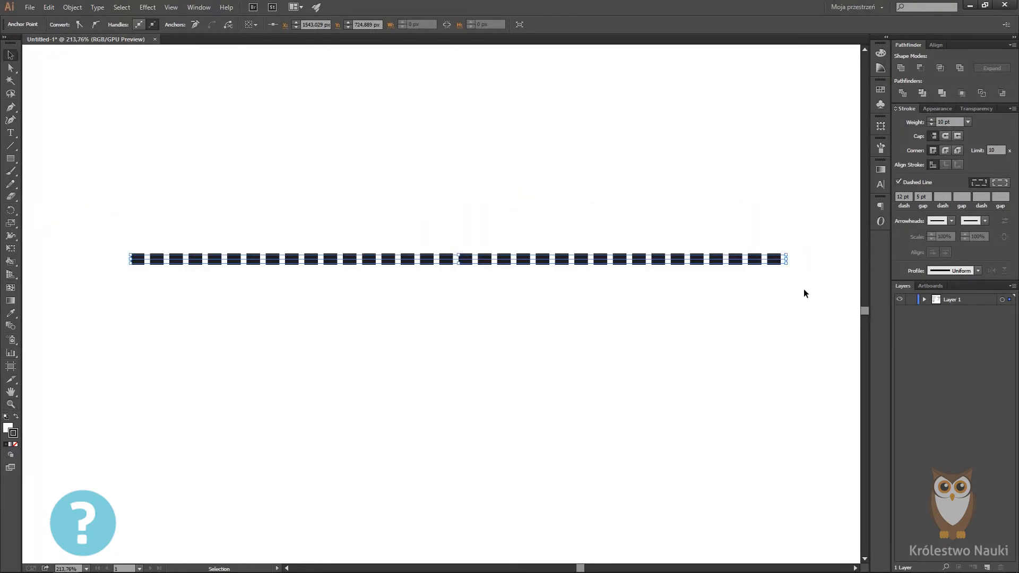
left_click(952, 220)
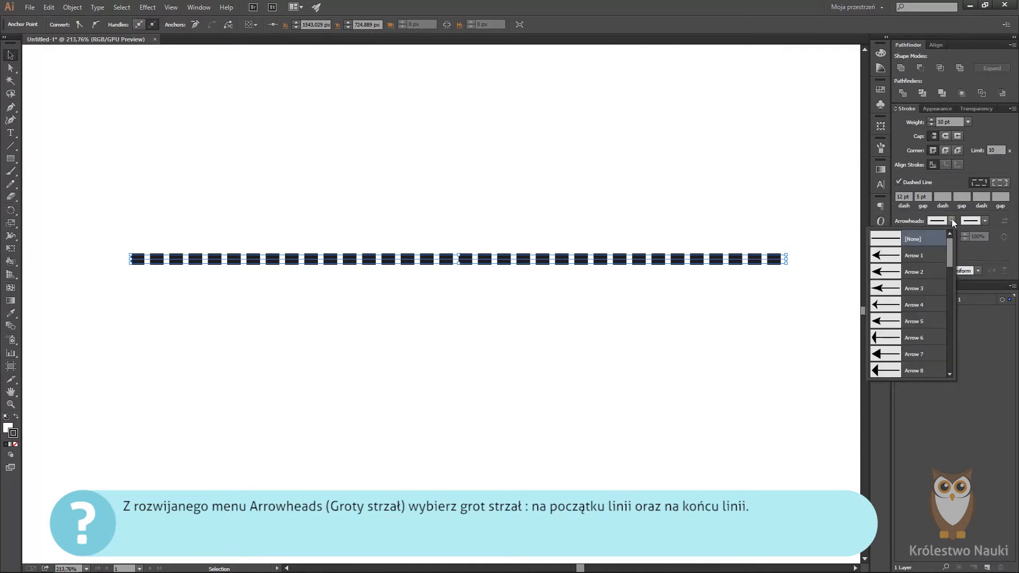
scroll(928, 312, "down", 2)
scroll(928, 313, "down", 2)
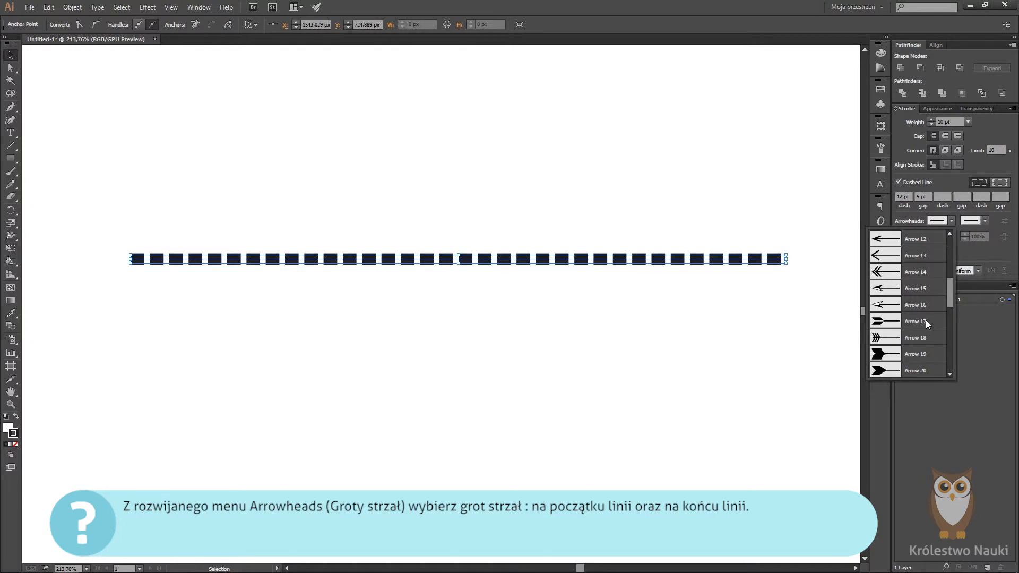
left_click(925, 321)
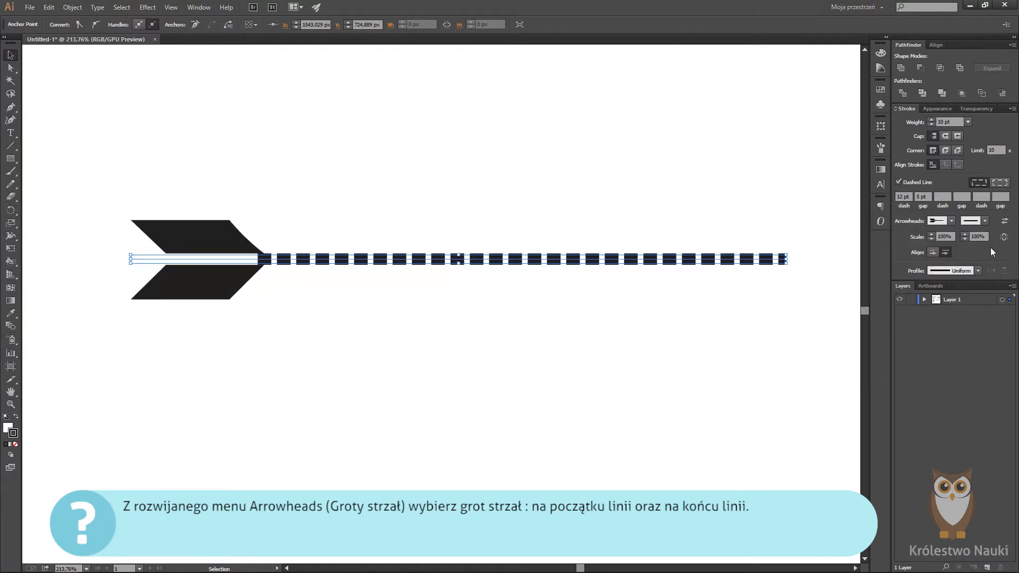
left_click(986, 220)
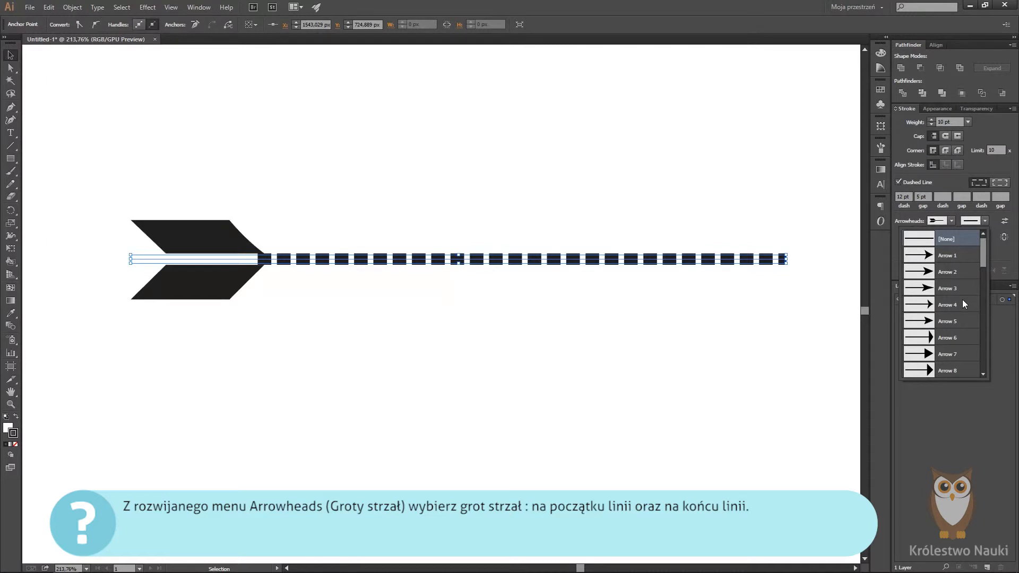
left_click(957, 332)
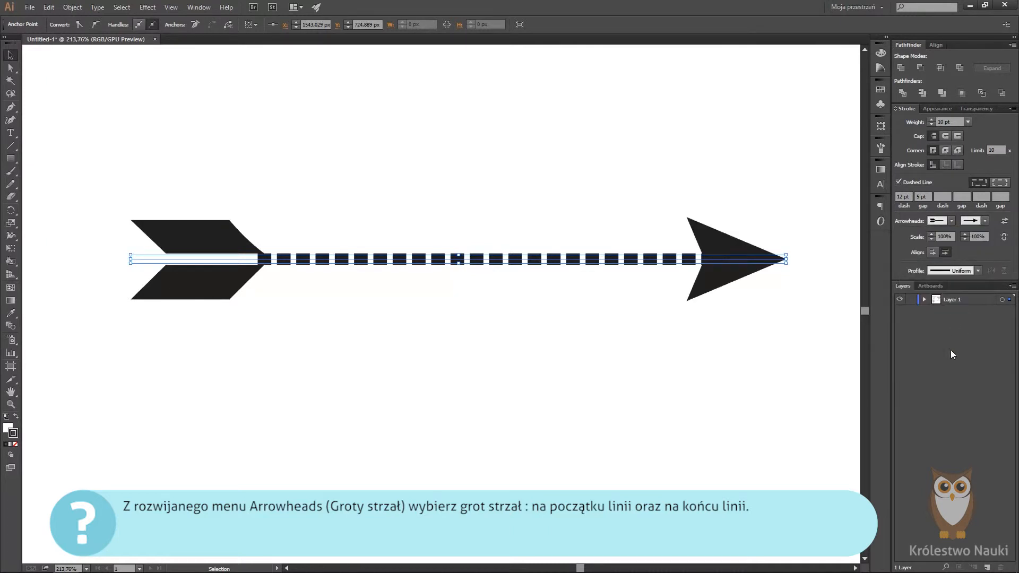
- Swap the line's start and end arrowheads, and swap them back again
left_click(1005, 221)
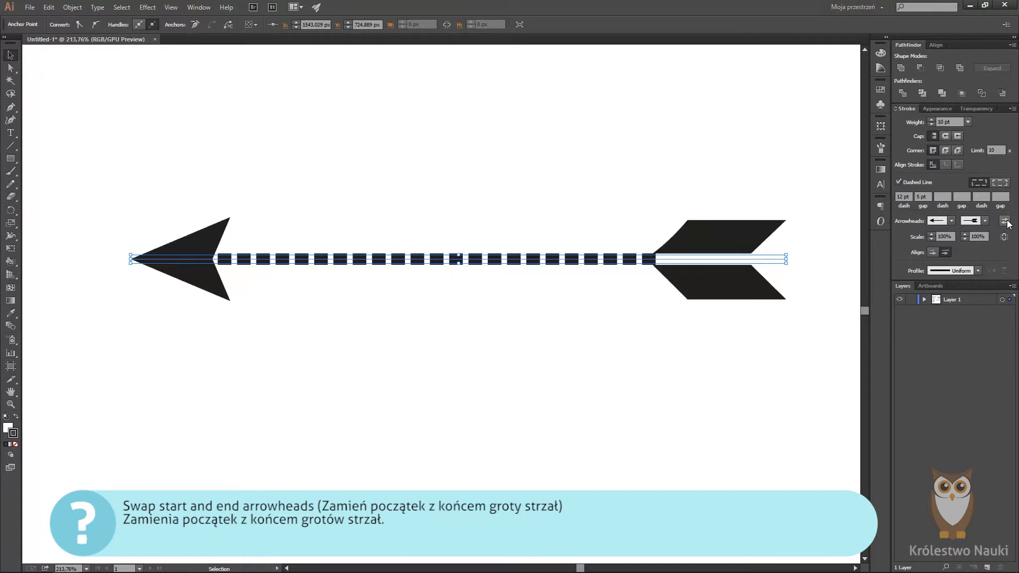
left_click(1005, 221)
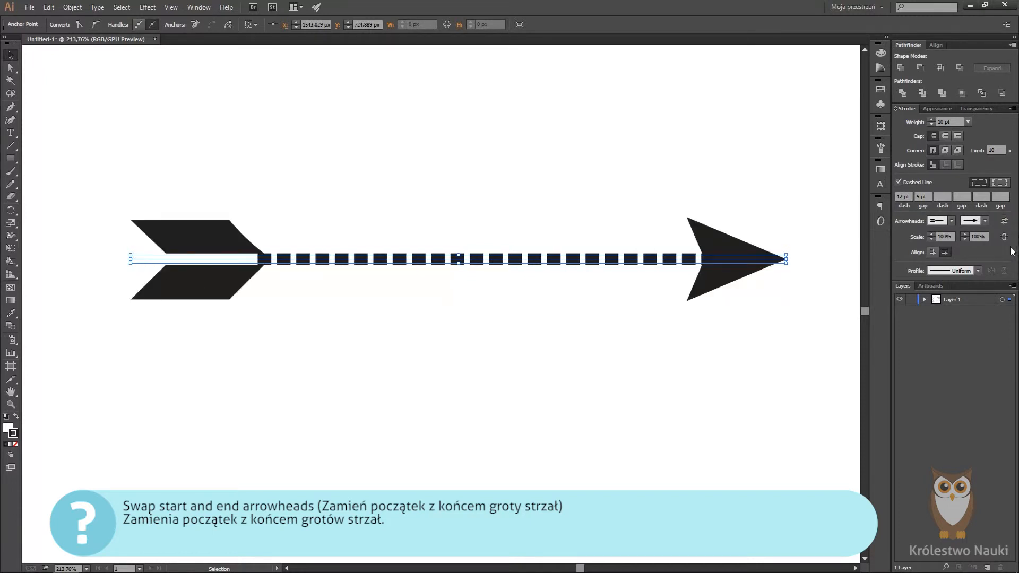
- Set the arrowhead scale to 80% at the start of the line and 70% at its end
left_click(945, 236)
type("80")
key("Tab")
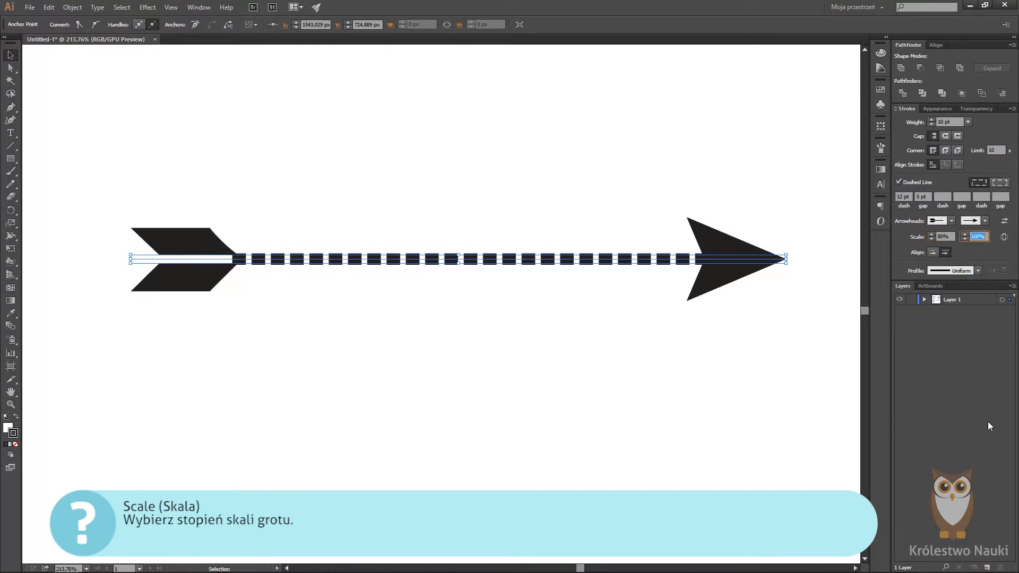
type("70")
key("Tab")
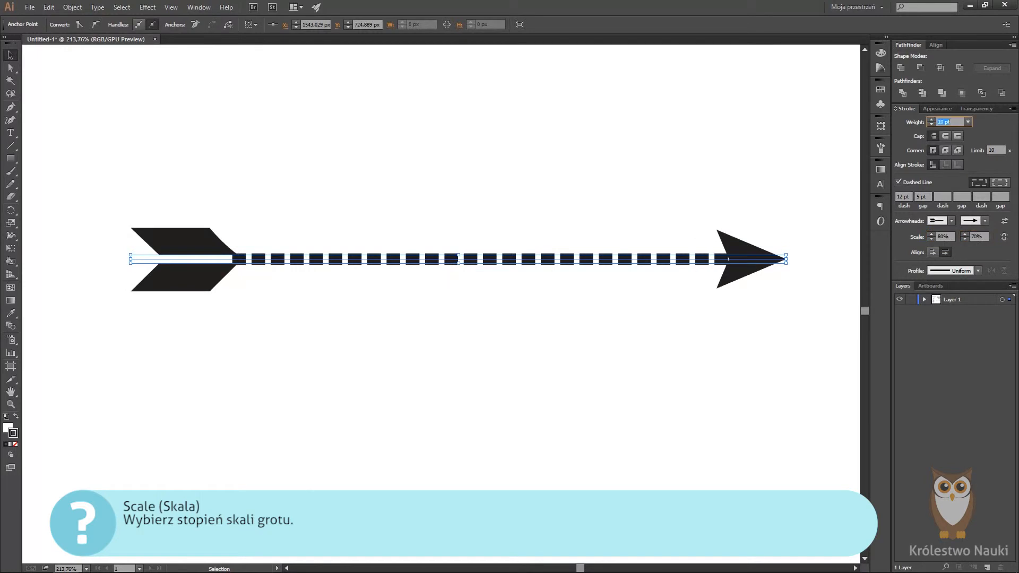
- Link the start and end arrowhead scales and set the start arrowhead's scale to 50%
left_click(1004, 243)
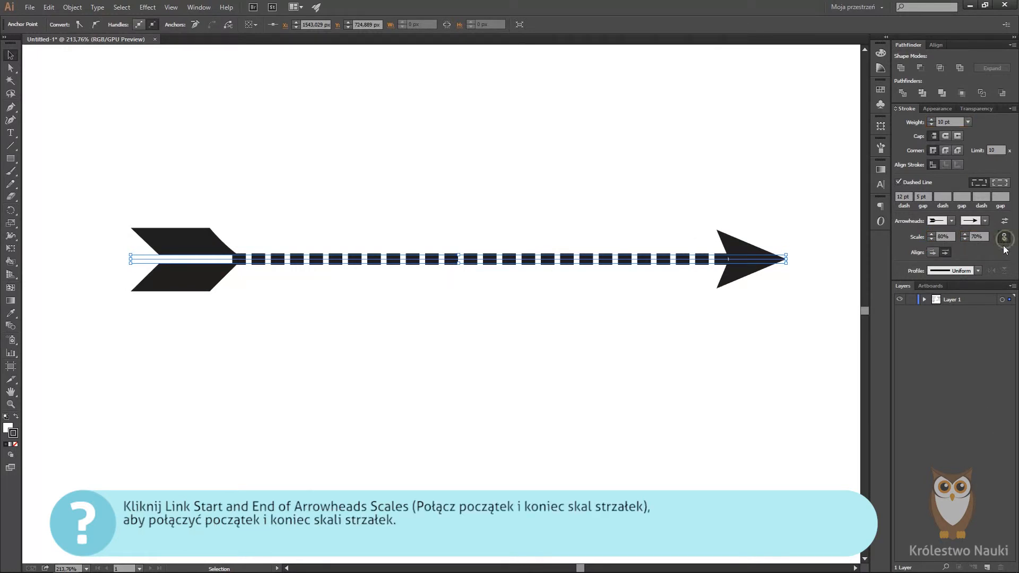
left_click(944, 237)
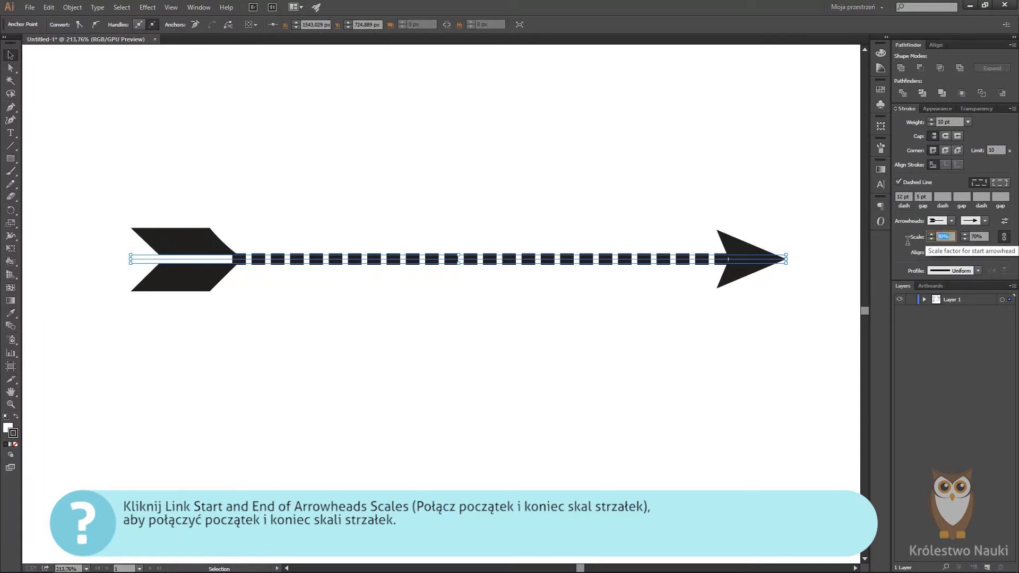
key("Tab")
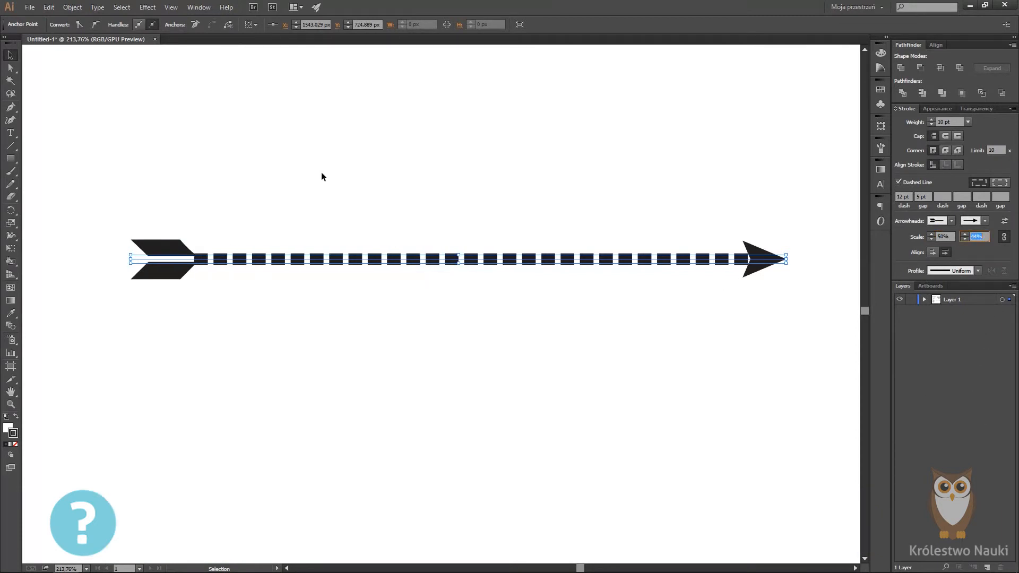
- Duplicate the dashed arrow directly below the original and extend the copy's arrow tips beyond the ends of its path
type("v")
left_click_drag(491, 261, 486, 370)
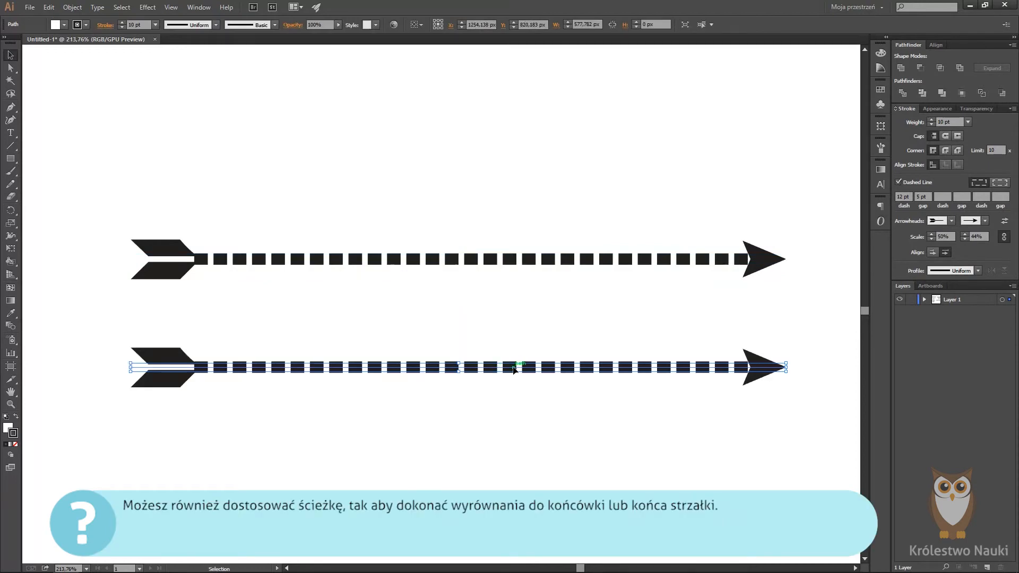
left_click(601, 258)
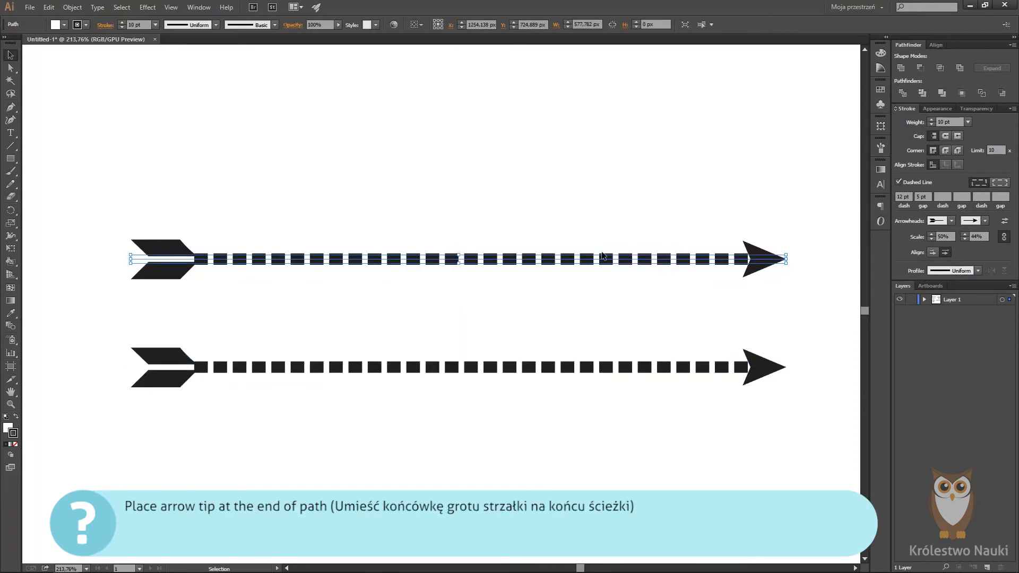
left_click(623, 368)
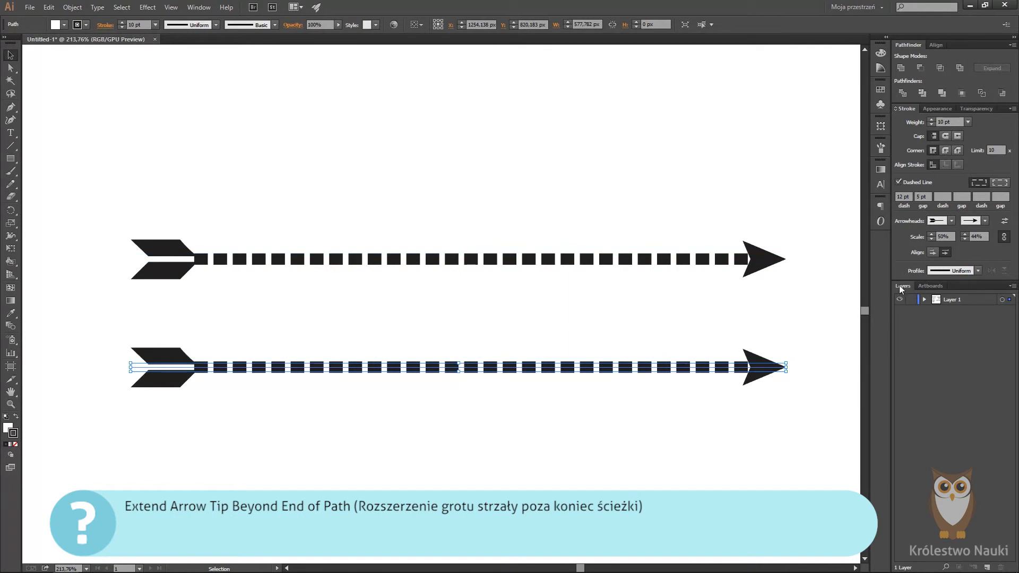
left_click(934, 253)
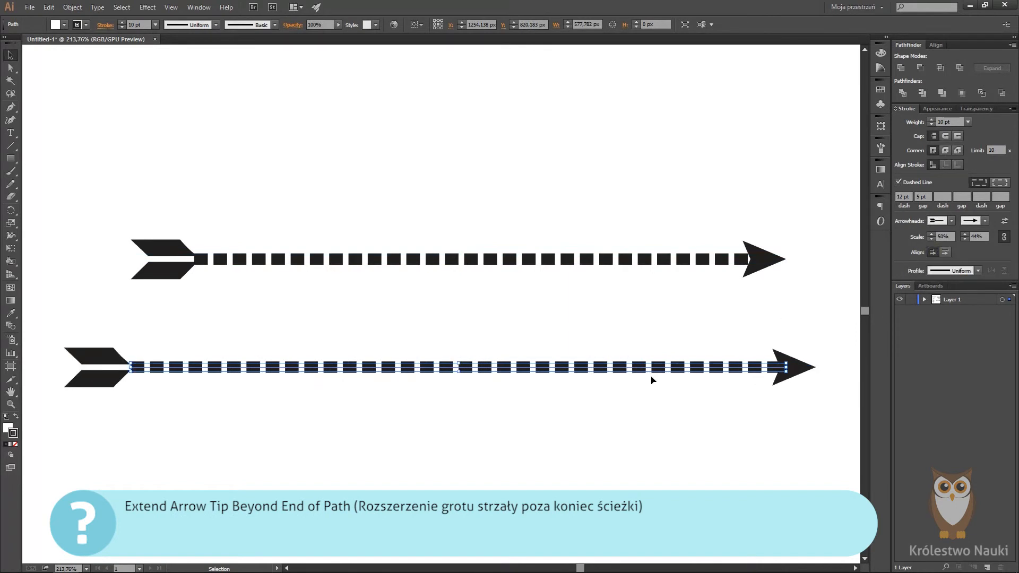
left_click(559, 434)
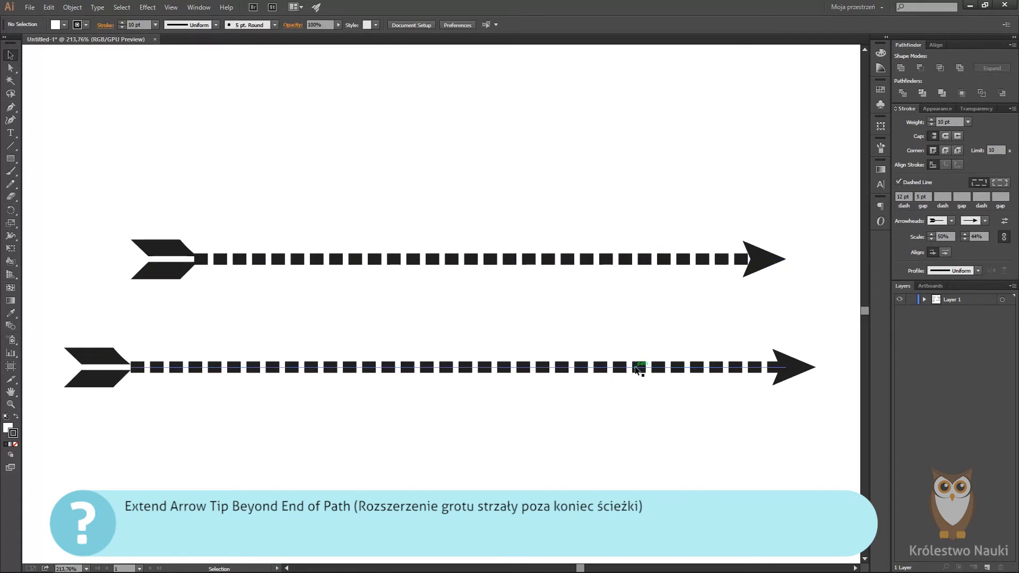
- Move both dashed arrows together up beside the third zigzag to free the area below the dashed rectangles
key("ctrl+0")
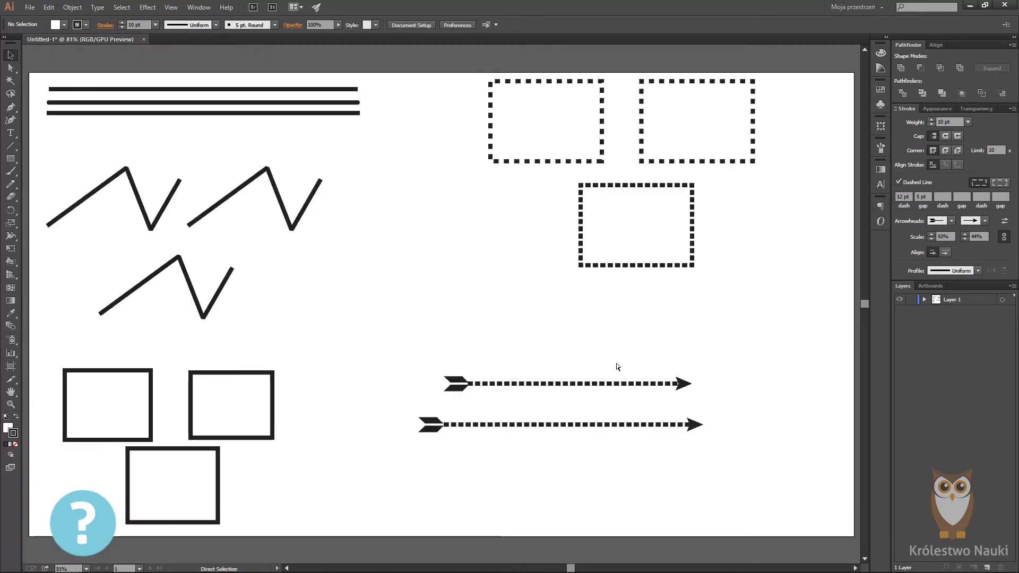
left_click_drag(602, 369, 640, 463)
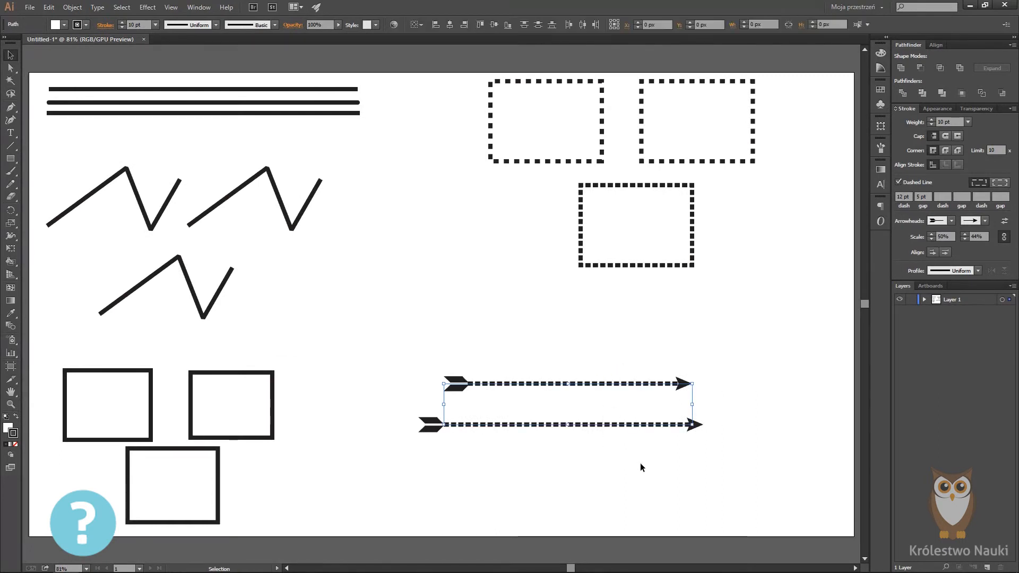
left_click_drag(599, 380, 538, 386)
left_click_drag(489, 319, 558, 456)
left_click_drag(563, 387, 423, 285)
left_click(653, 428)
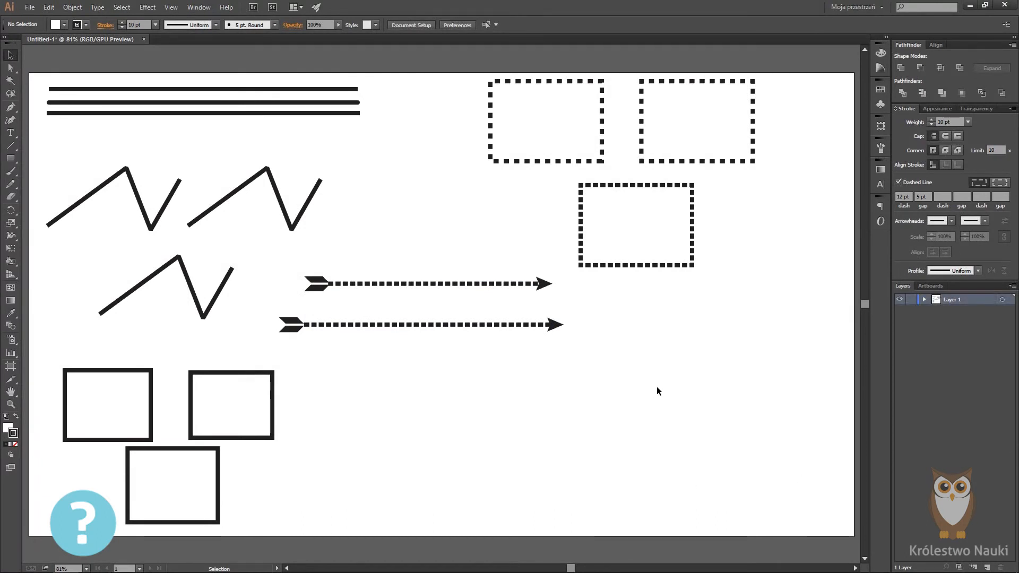
- Draw a dashed rectangle about 498 by 264 px in the empty area below the other dashed rectangles
key("m")
left_click_drag(595, 412, 758, 498)
key("z")
left_click_drag(659, 428, 770, 467)
key("space")
left_click_drag(630, 417, 446, 232)
key("v")
left_click_drag(677, 195, 780, 82)
left_click_drag(640, 142, 551, 111)
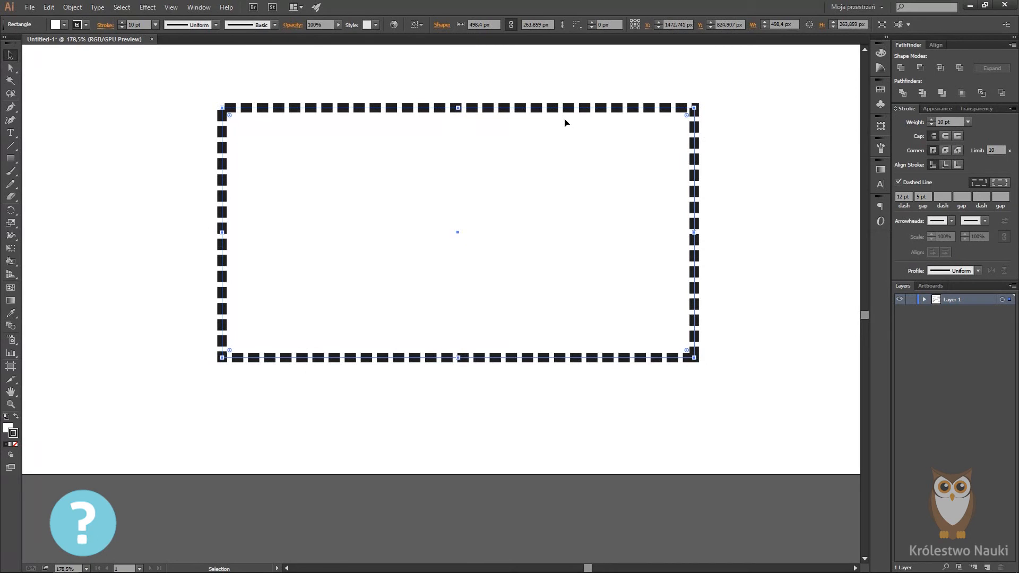
- Set the rectangle's stroke to dark green, RGB 29, 130, 0, with the Color Picker
double_click(15, 435)
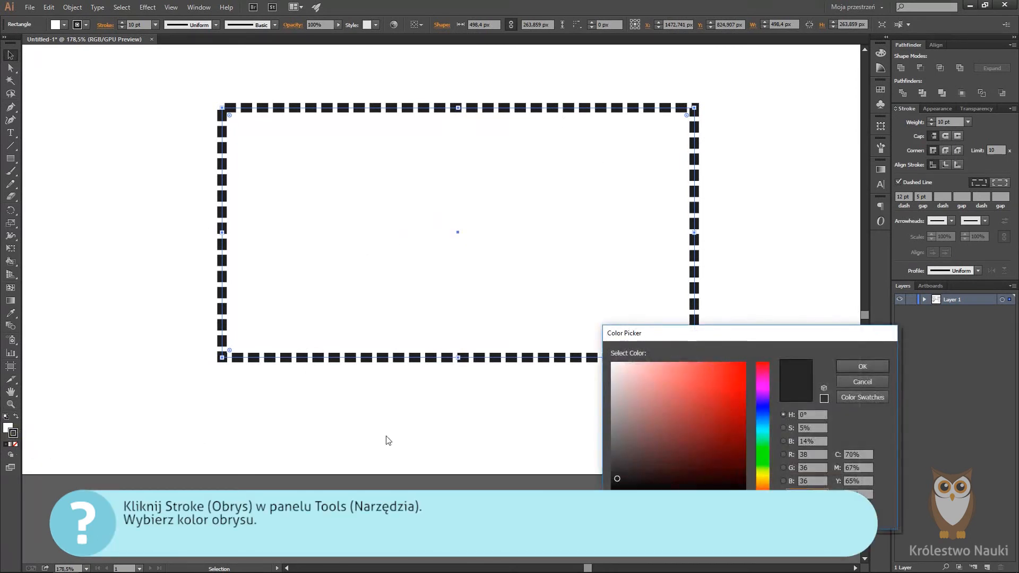
mouse_move(767, 423)
left_mouse_down()
mouse_move(766, 459)
mouse_move(746, 428)
left_mouse_up()
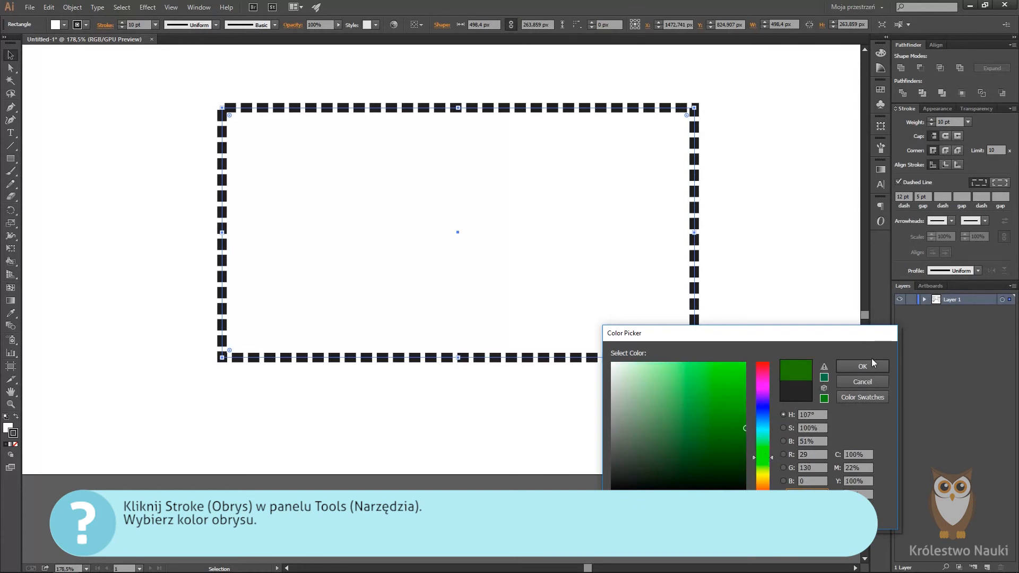
left_click(871, 365)
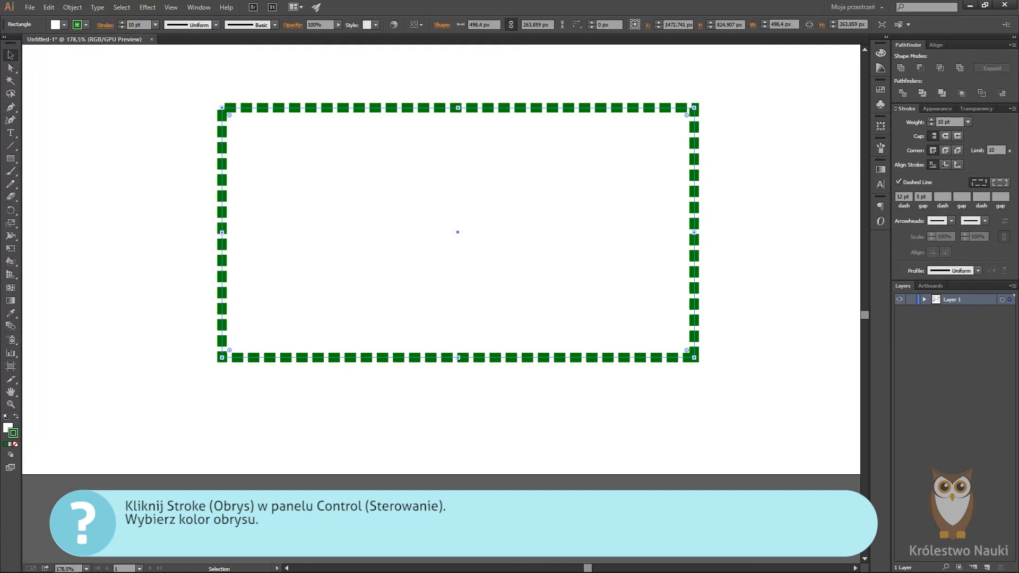
- Change the rectangle's stroke colour to a brown swatch
left_click(86, 24)
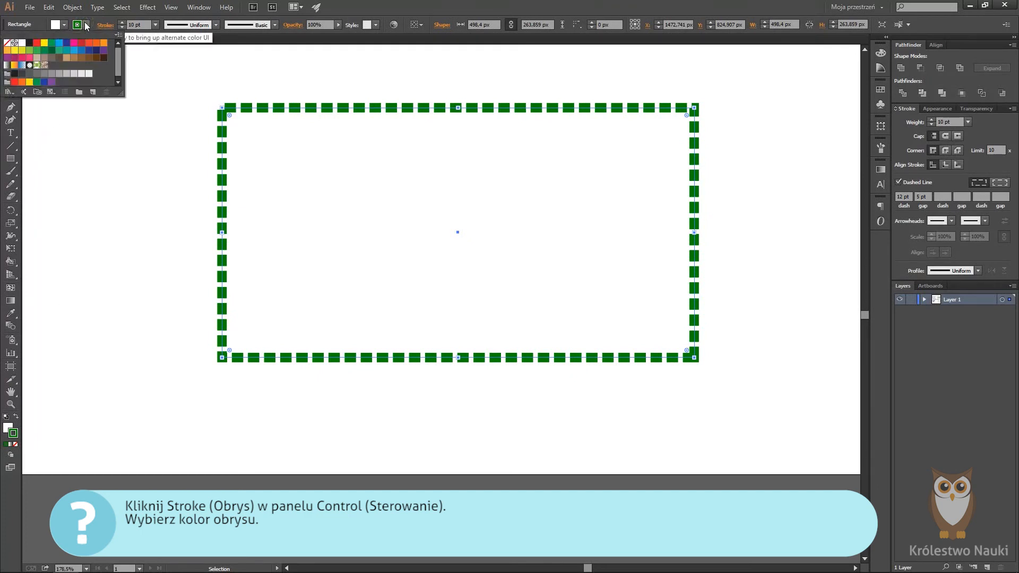
left_click(81, 57)
left_click(433, 4)
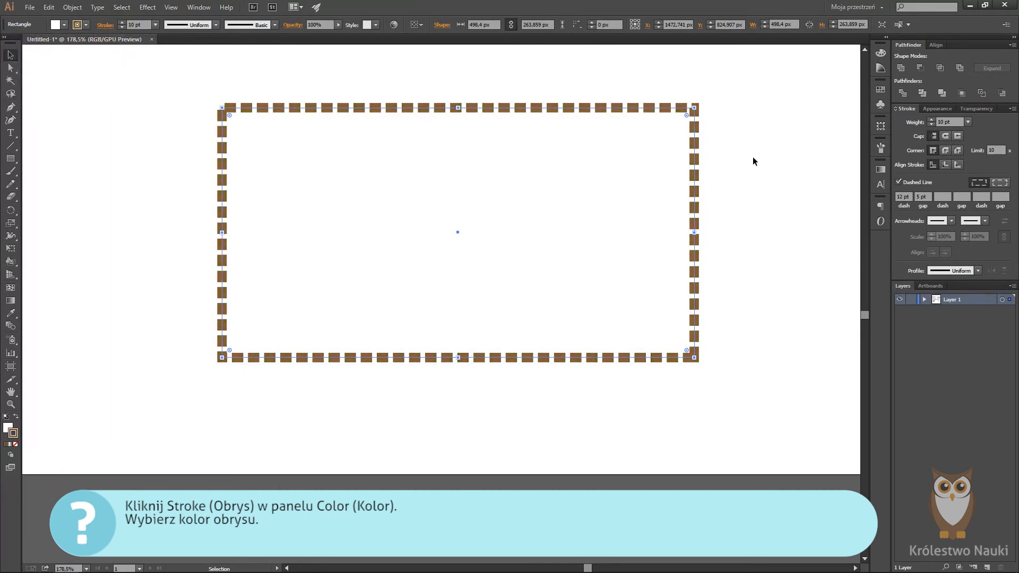
- Pick a dark indigo, 320094, from the colour spectrum for the rectangle's stroke
left_click(884, 55)
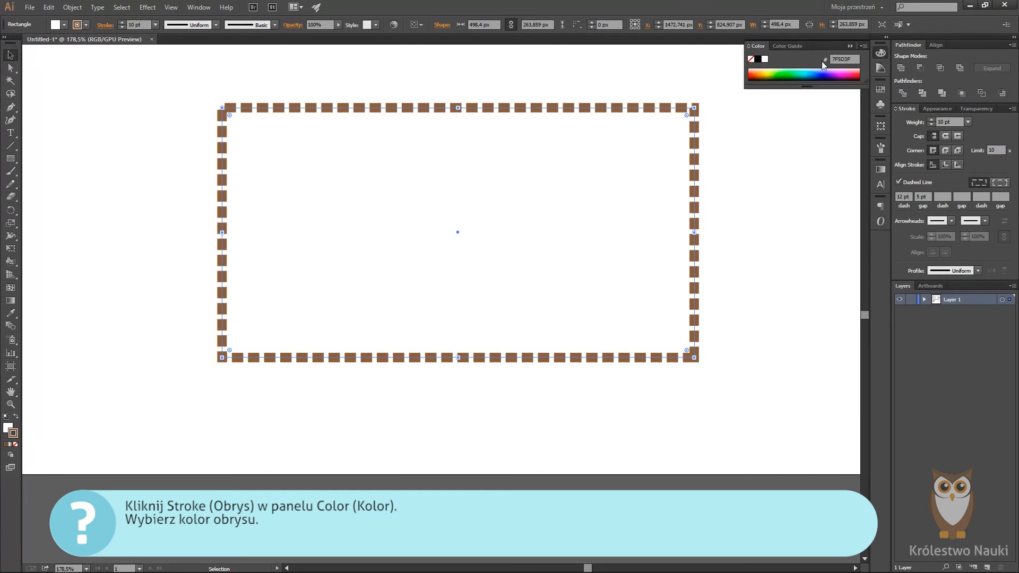
left_click(819, 75)
left_click(833, 72)
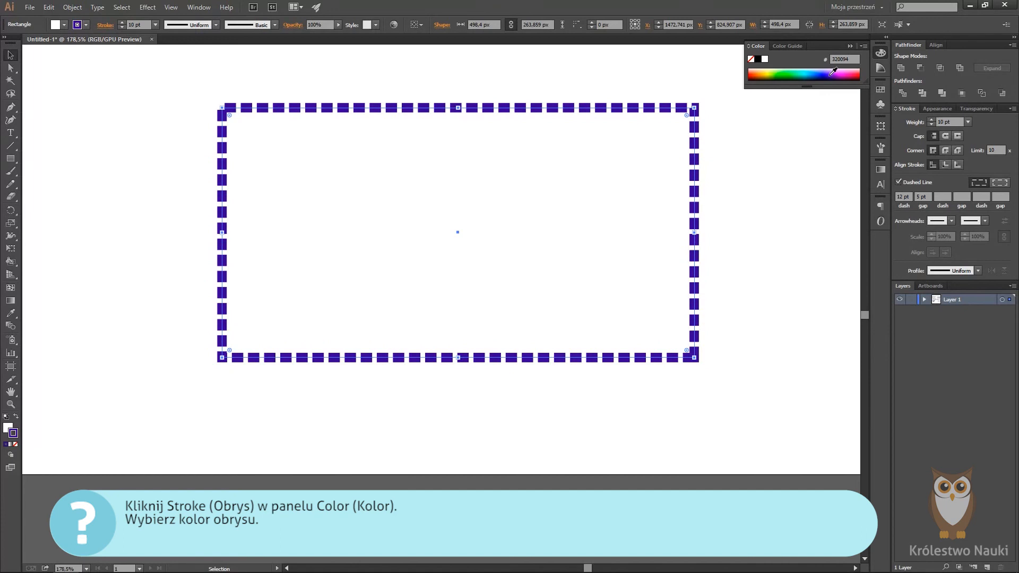
- Apply the light orange swatch to the rectangle's stroke and replace it with the light blue swatch dropped directly onto the outline
left_click(882, 91)
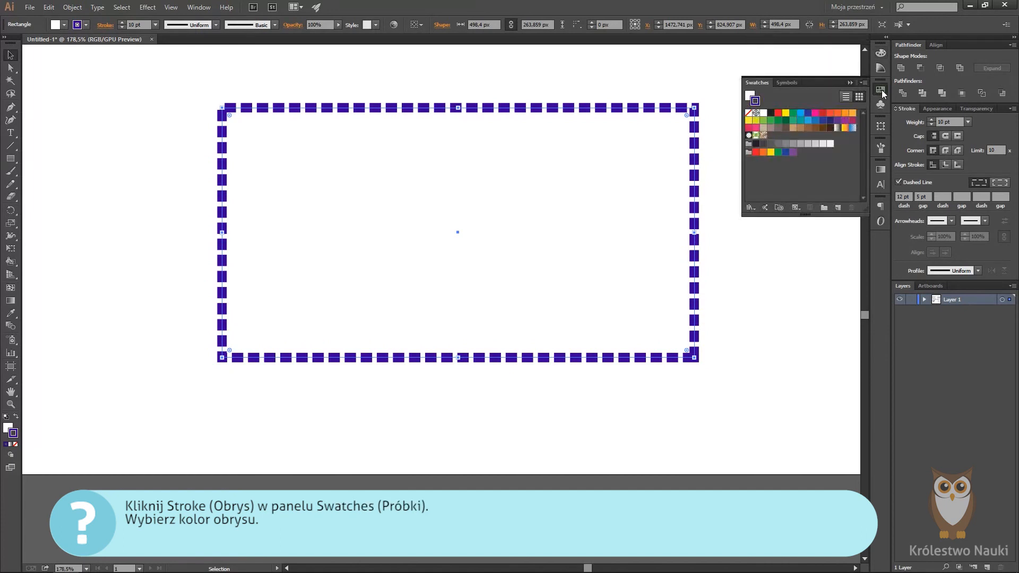
left_click(852, 113)
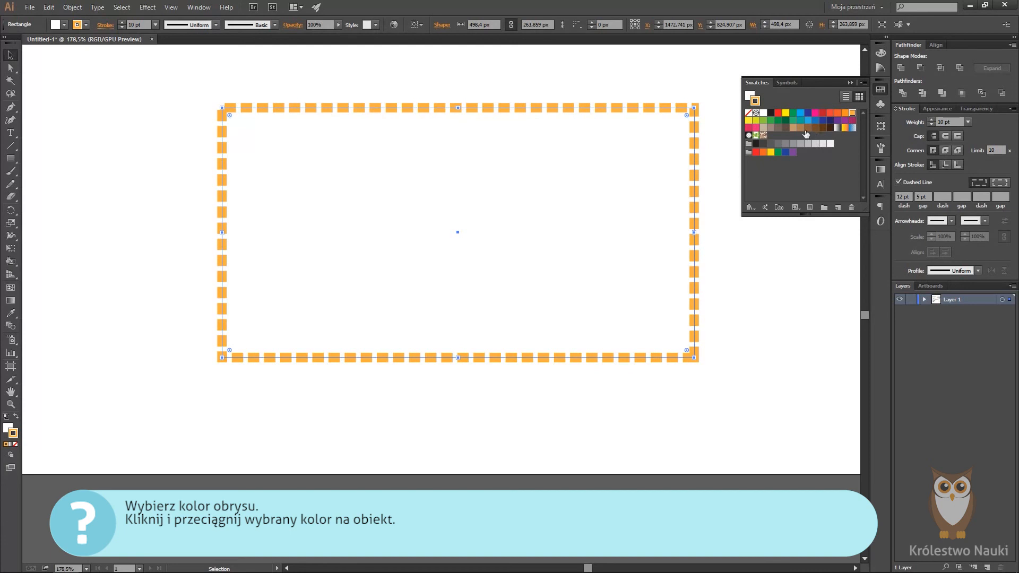
mouse_move(808, 122)
left_mouse_down()
mouse_move(697, 254)
mouse_move(696, 282)
left_mouse_up()
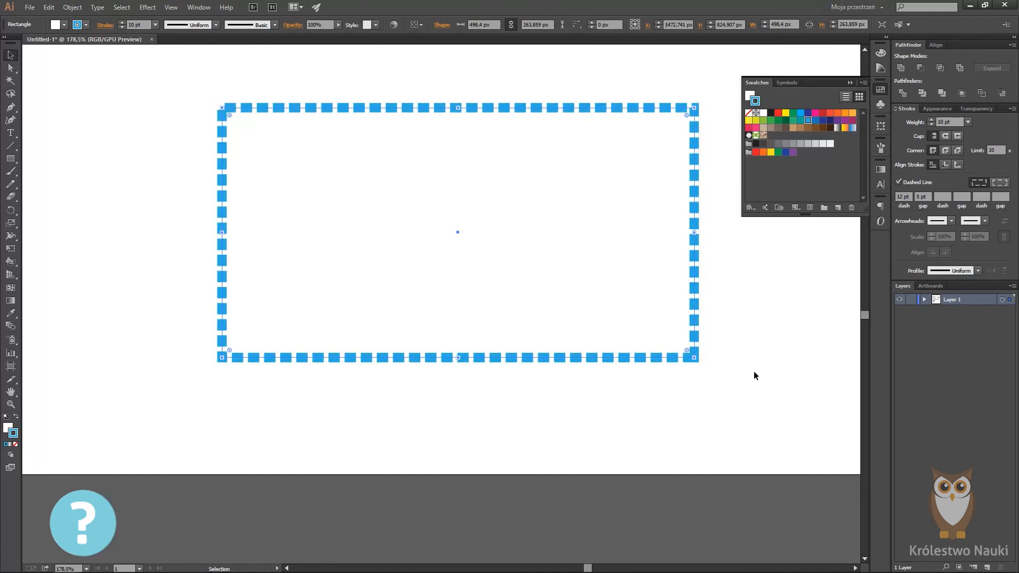
left_click(881, 90)
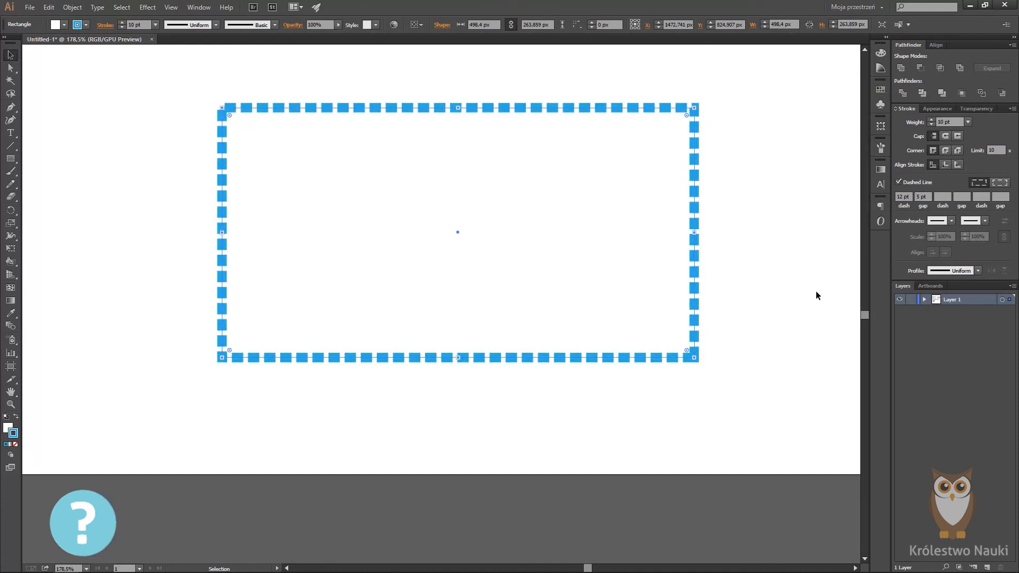
key("ctrl+0")
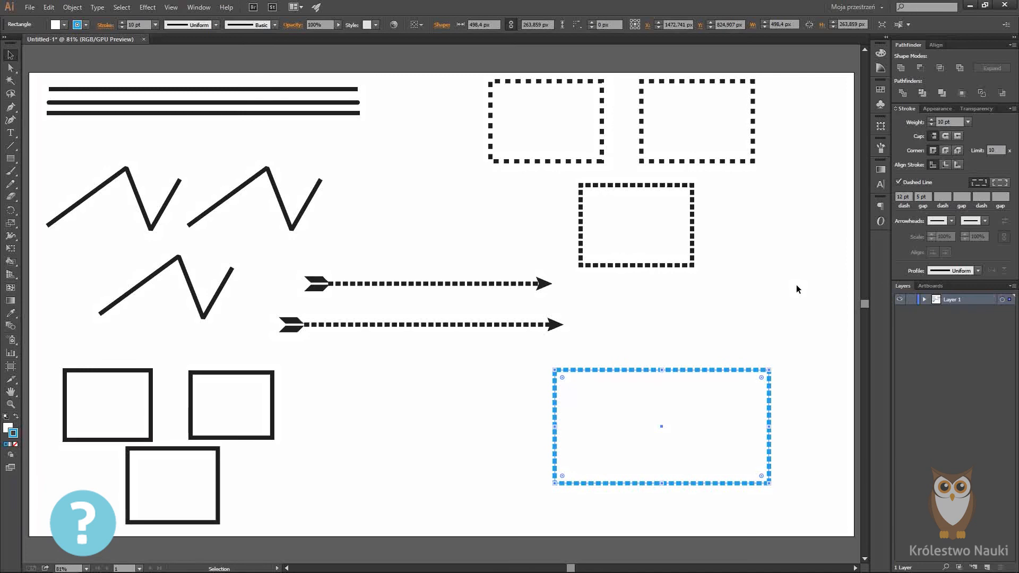